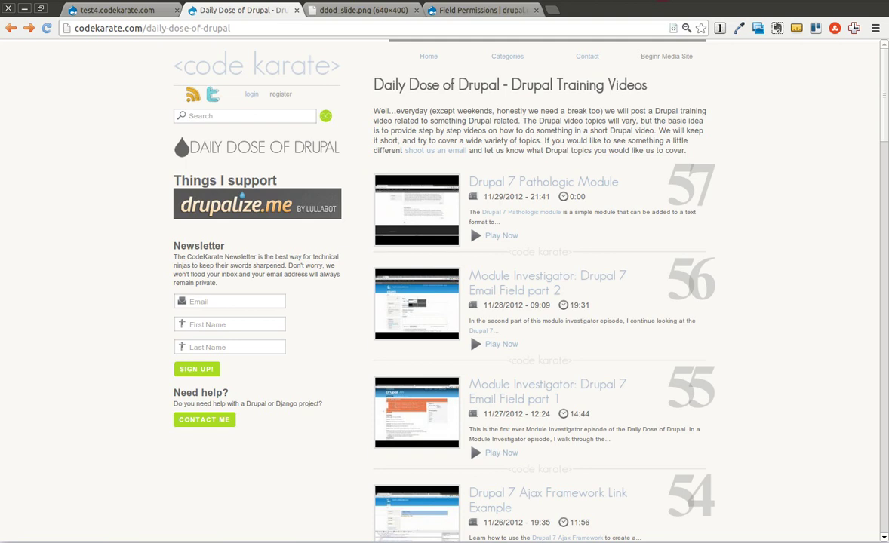
# Leave the video's closing slide and open the Field Permissions project page on drupal.org.
pyautogui.click(342, 14)
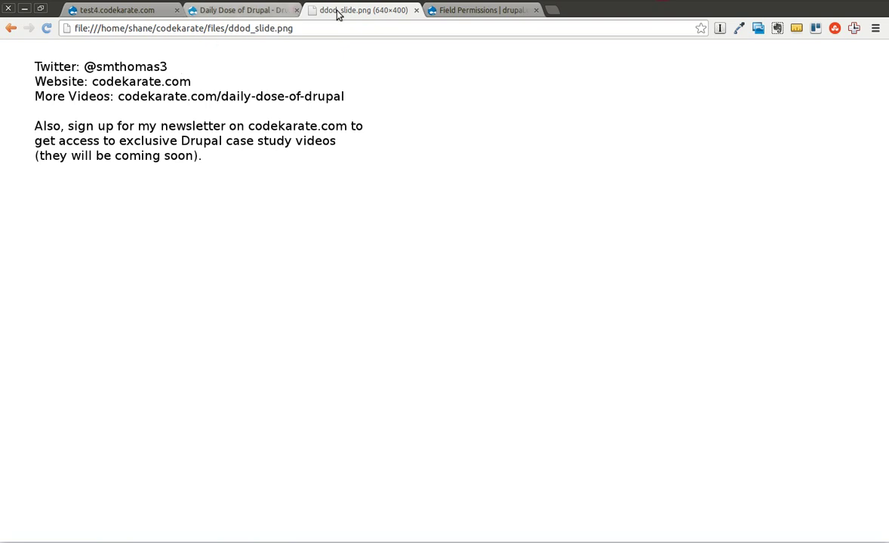
pyautogui.click(236, 12)
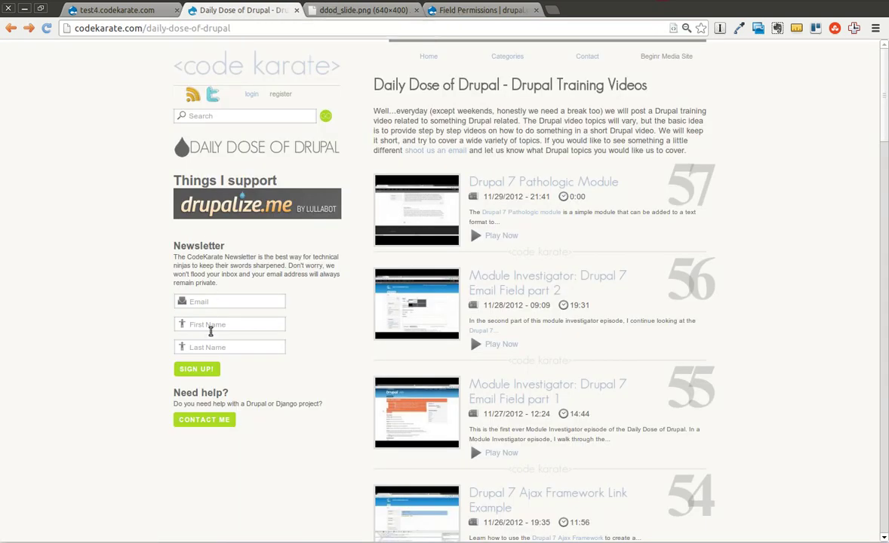
pyautogui.click(446, 12)
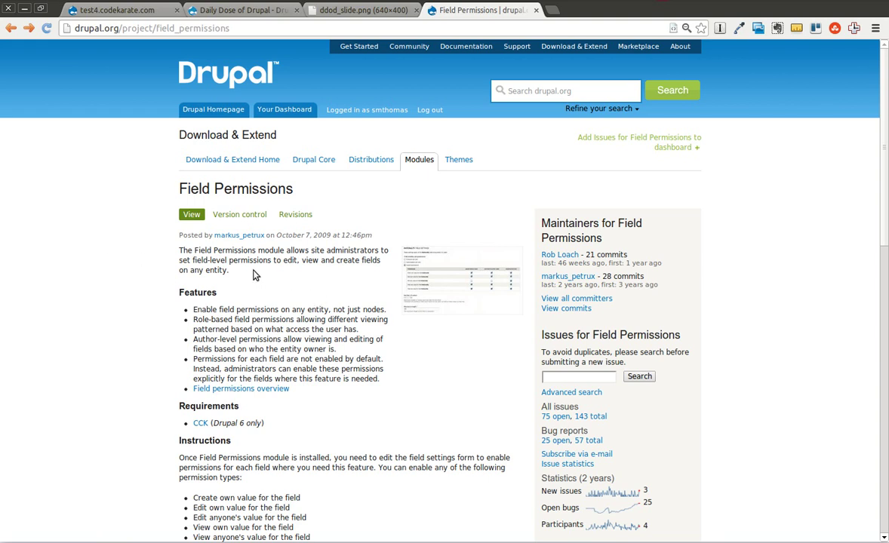
# Read the permission types listed in the Instructions section, highlighting the first one.
pyautogui.scroll(-1, 305, 375)
pyautogui.scroll(-3, 305, 375)
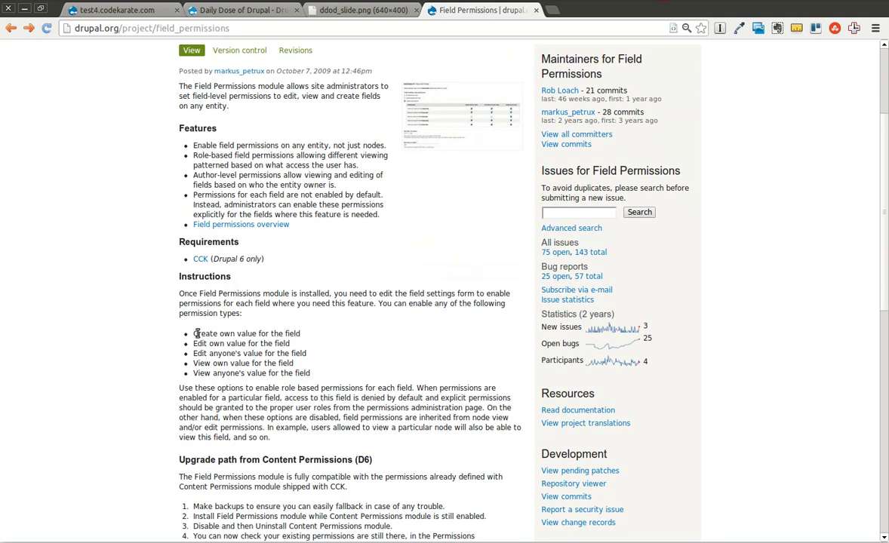
pyautogui.moveTo(196, 333); pyautogui.dragTo(279, 332)
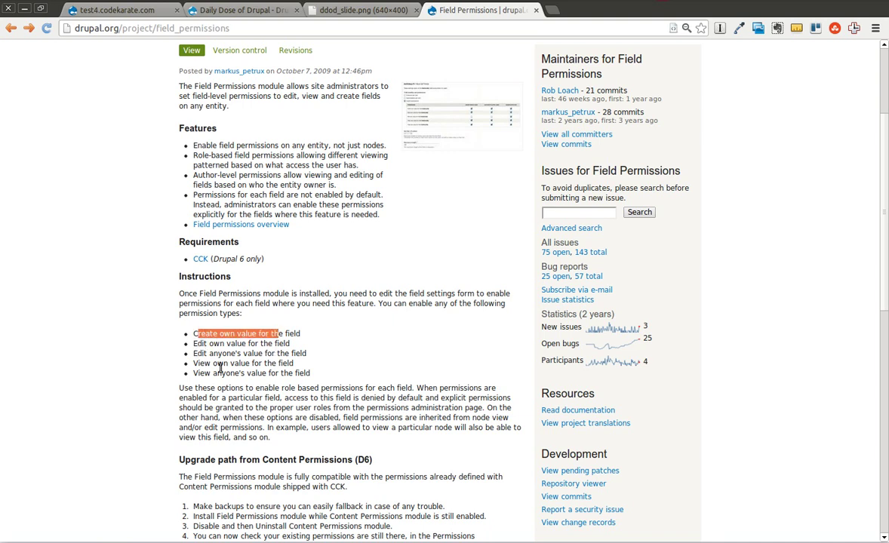
pyautogui.click(328, 370)
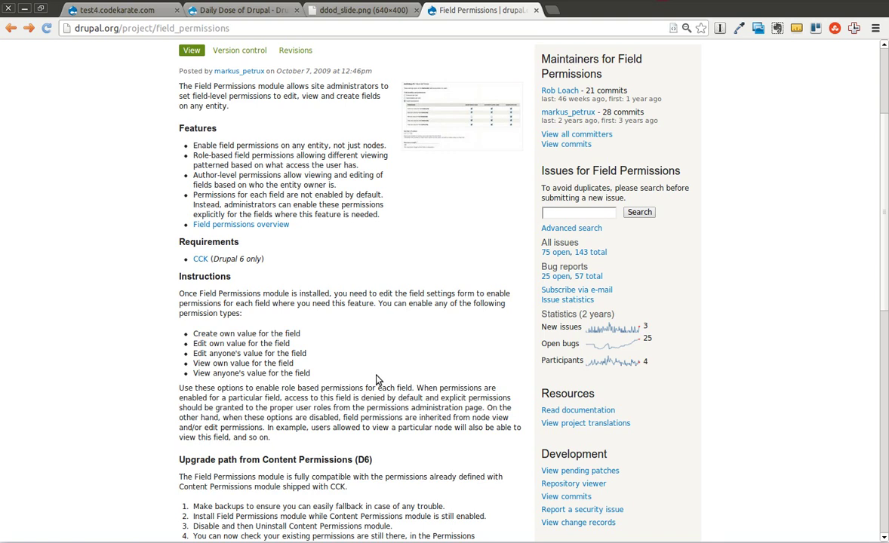
# Download the module in the terminal with drush dl field_permissions.
pyautogui.hotkey('alt', 'Tab')
pyautogui.write('drush dl field_permissions')
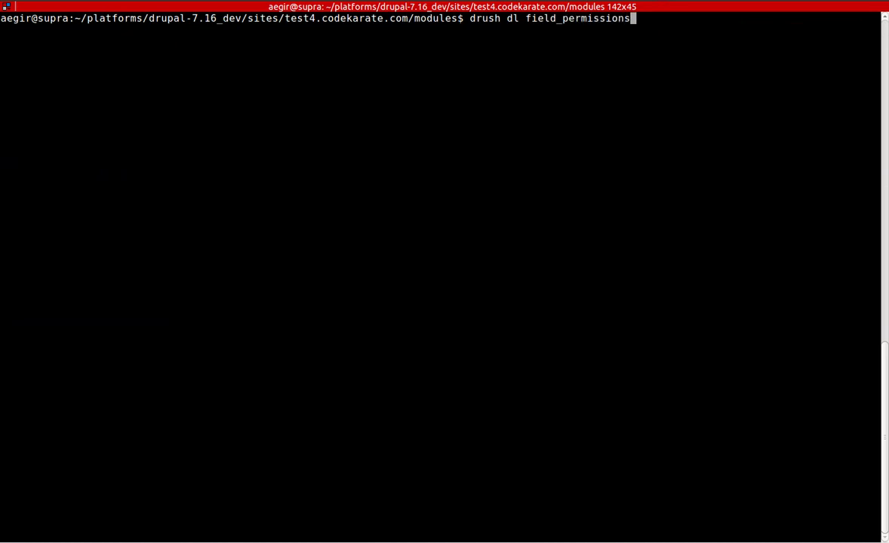
pyautogui.press('Return')
pyautogui.hotkey('alt', 'Tab')
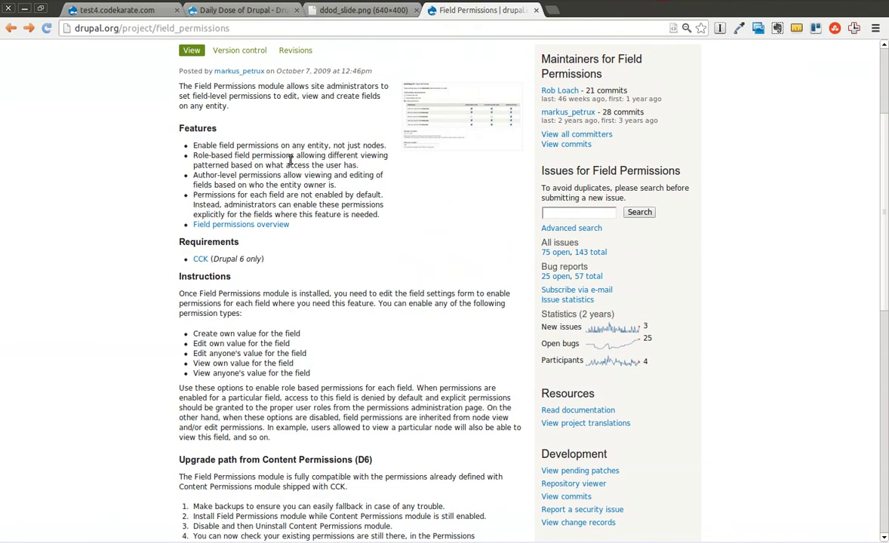
pyautogui.hotkey('alt', 'Tab')
# Enable field_permissions with drush en, fixing the module name and confirming with y.
pyautogui.write('drush en field_permission')
pyautogui.press('Return')
pyautogui.press('Up')
pyautogui.write('s')
pyautogui.press('Return')
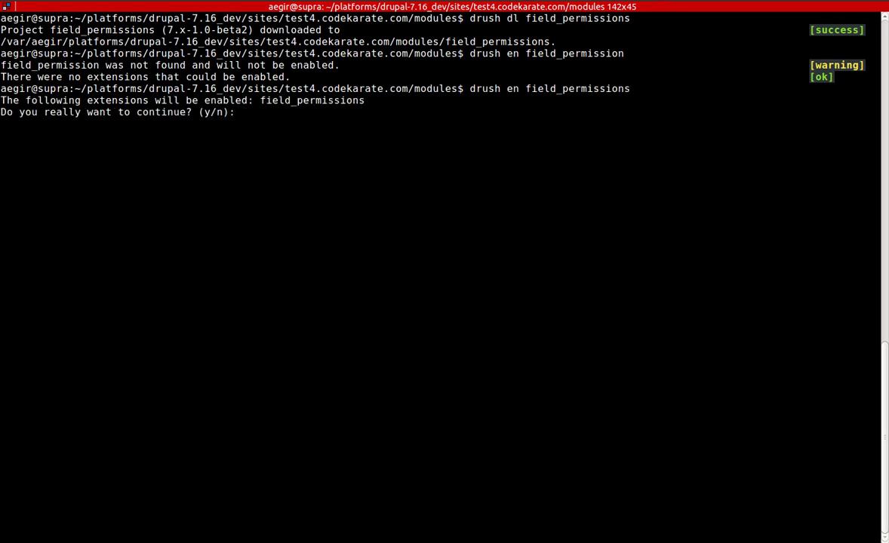
pyautogui.write('y')
pyautogui.press('Return')
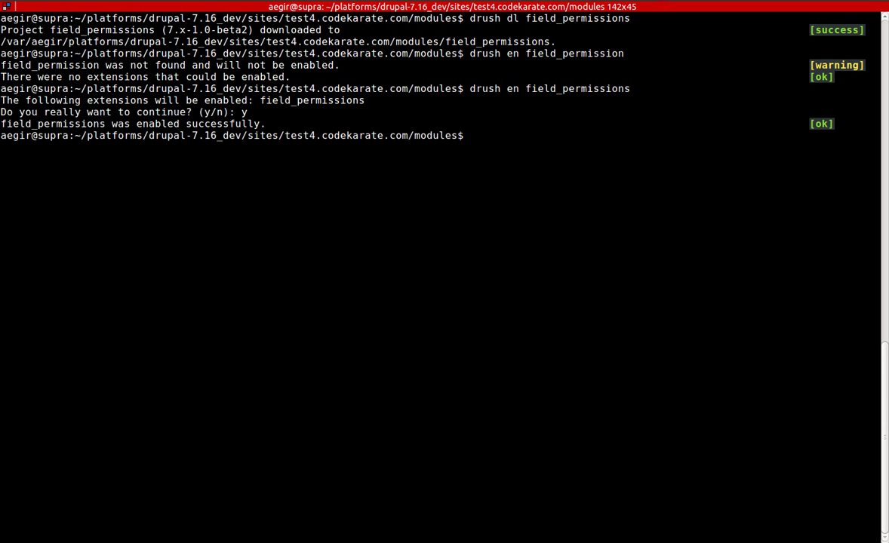
pyautogui.hotkey('alt', 'Tab')
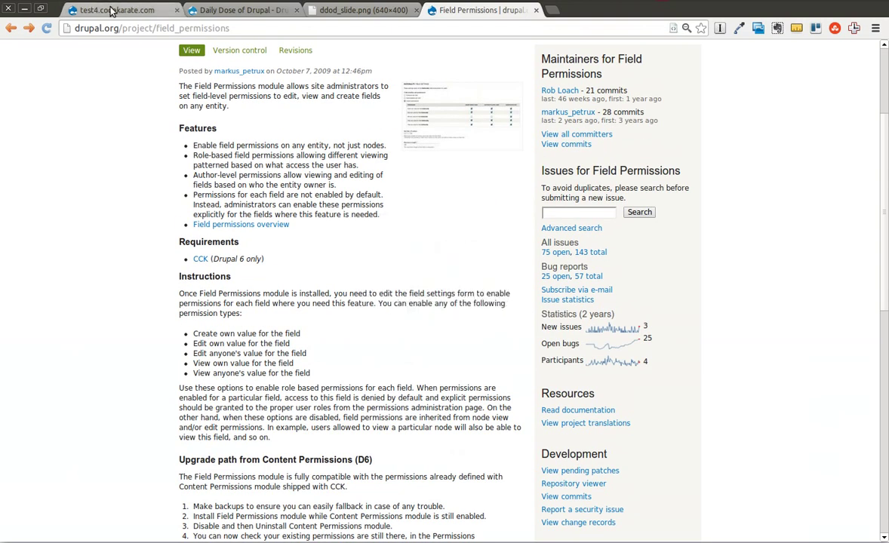
# On the test4 site's Modules page, filter the module list by 'field'.
pyautogui.click(111, 10)
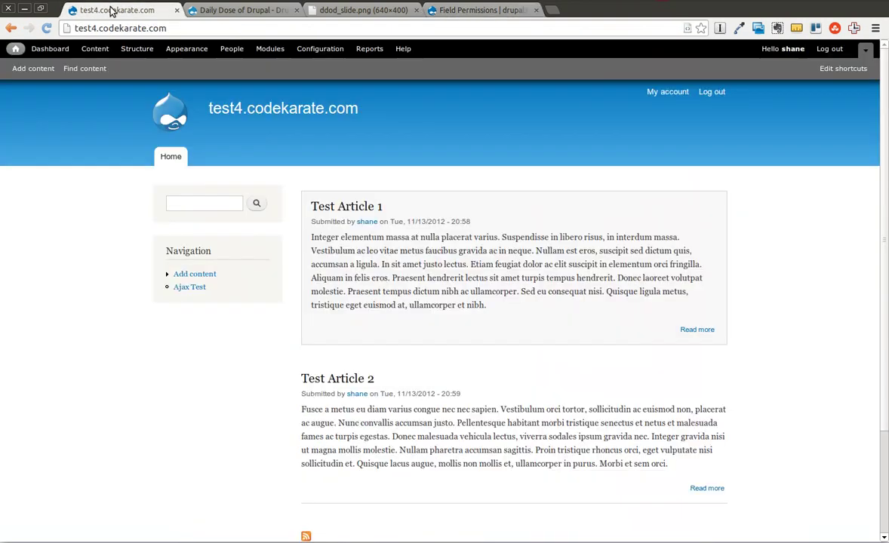
pyautogui.click(285, 51)
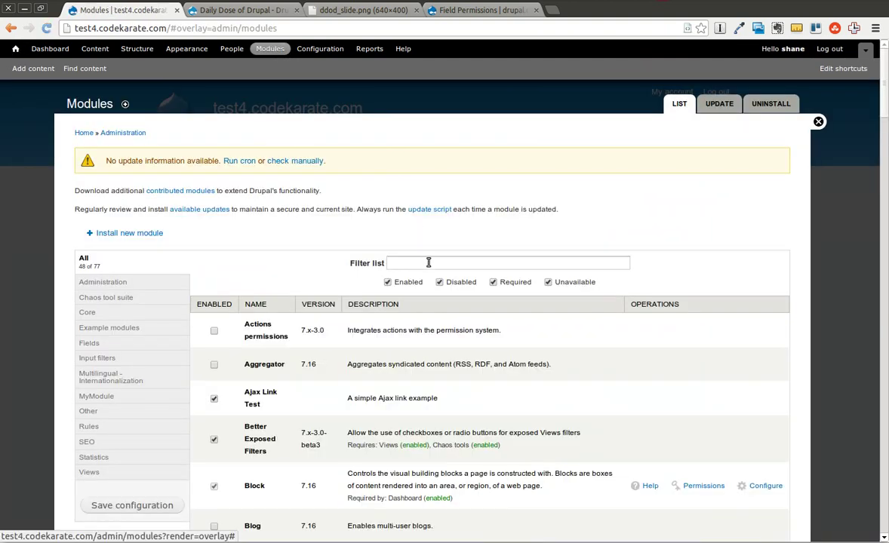
pyautogui.click(428, 262)
pyautogui.write('field')
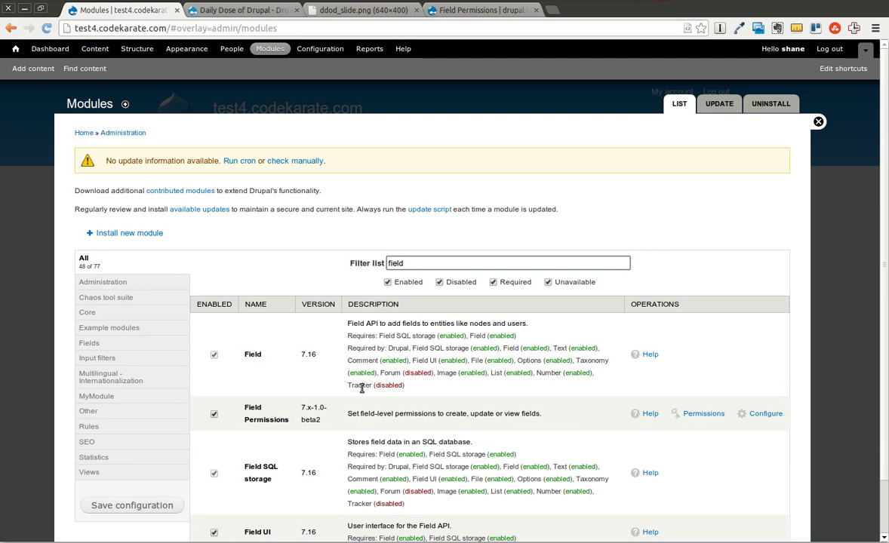
pyautogui.scroll(-2, 712, 335)
# Open Field Permissions' permissions in a new tab, find them, then return to Modules.
pyautogui.rightClick(705, 352)
pyautogui.click(687, 359)
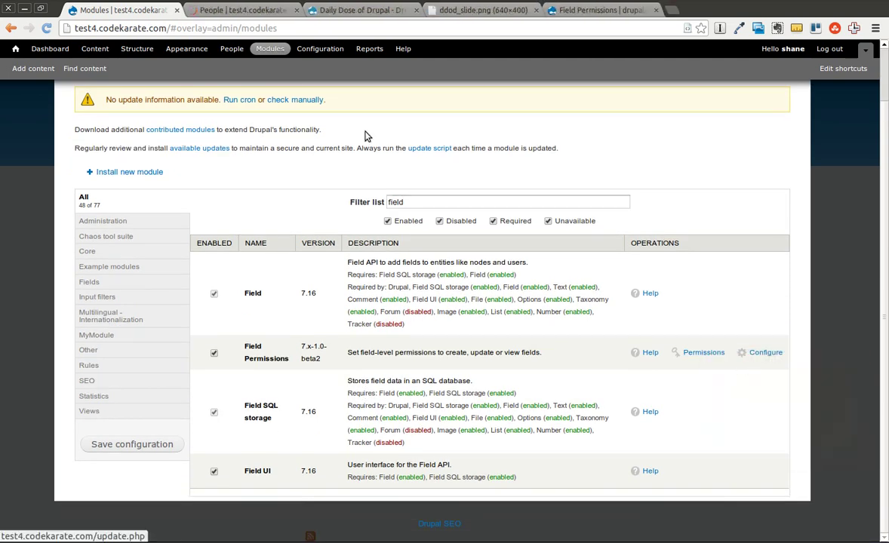
pyautogui.click(238, 10)
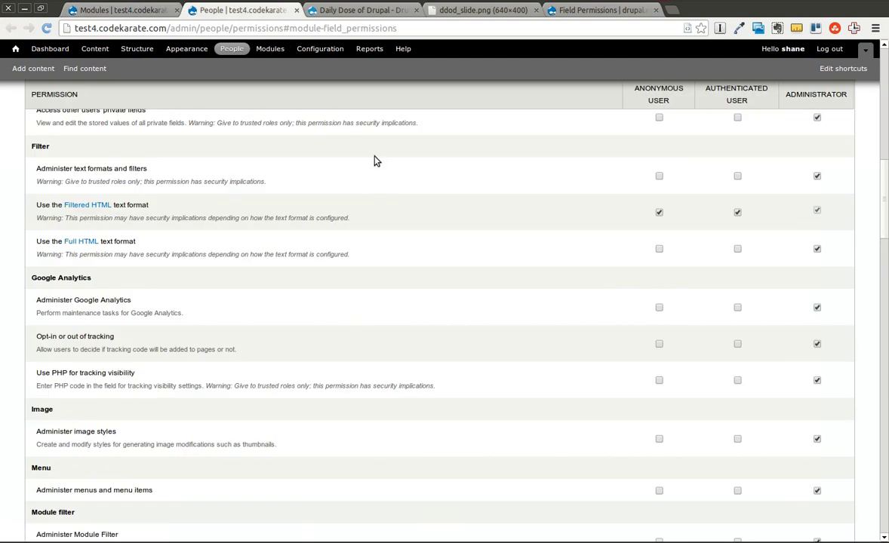
pyautogui.scroll(-1, 440, 208)
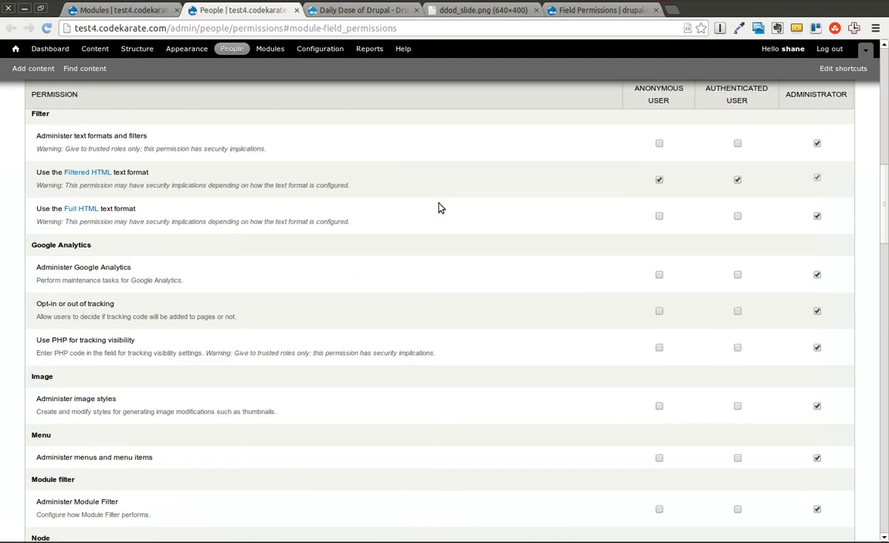
pyautogui.scroll(-2, 440, 208)
pyautogui.hotkey('ctrl', 'f')
pyautogui.write('field')
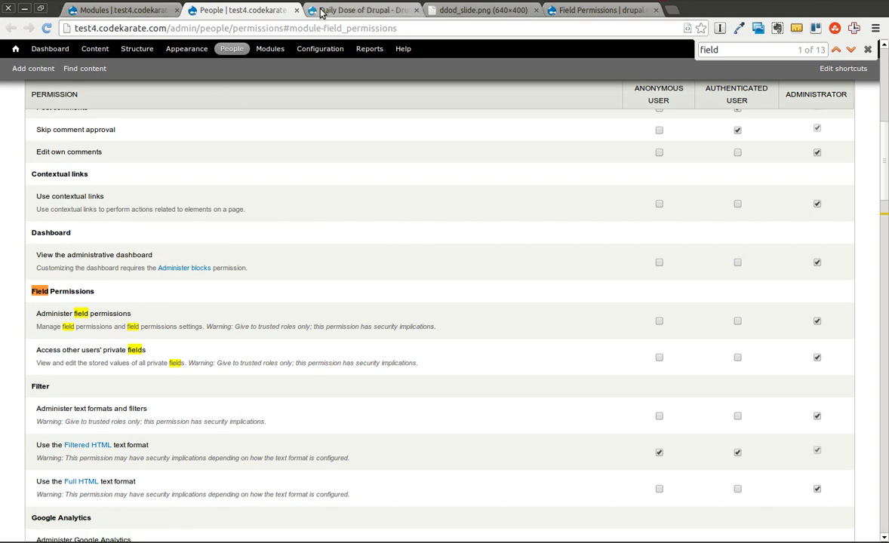
pyautogui.click(100, 10)
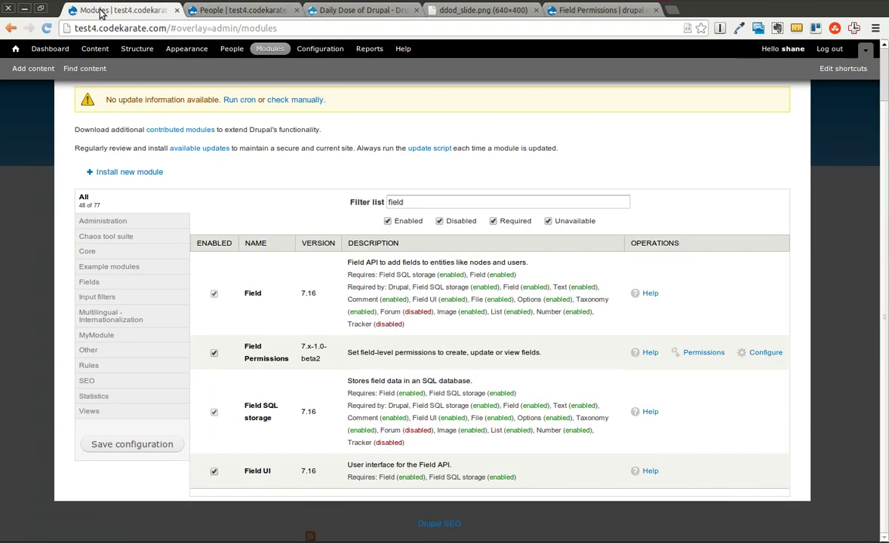
# Open the Field Permissions report and confirm body, comment_body, field_image and field_tags are public.
pyautogui.click(777, 353)
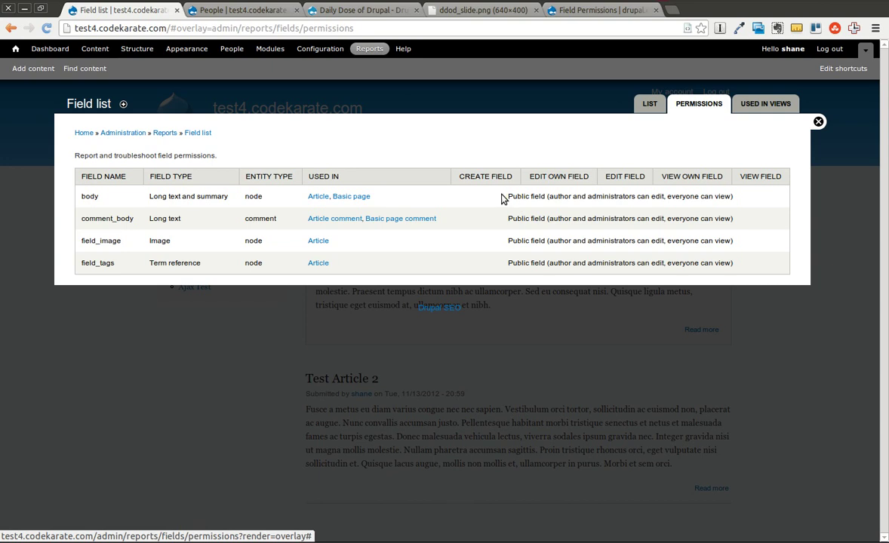
pyautogui.moveTo(504, 198); pyautogui.dragTo(750, 264)
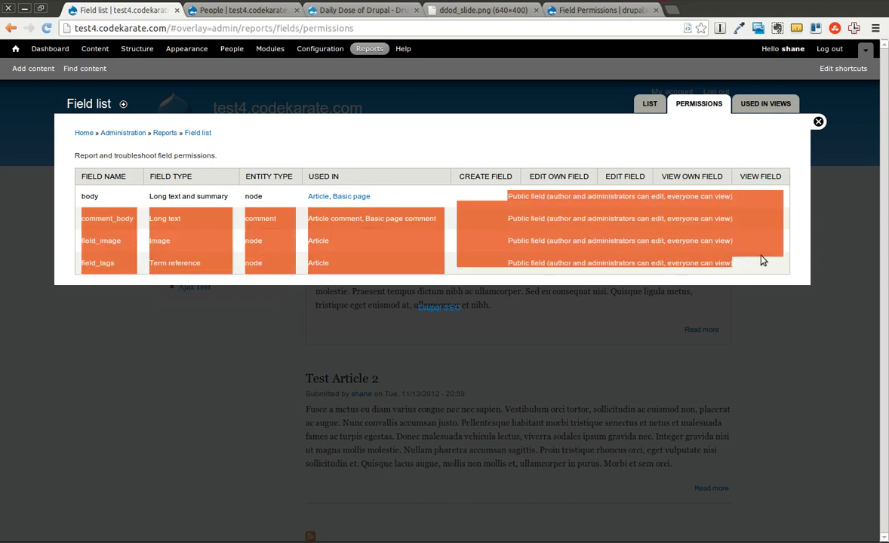
pyautogui.click(704, 258)
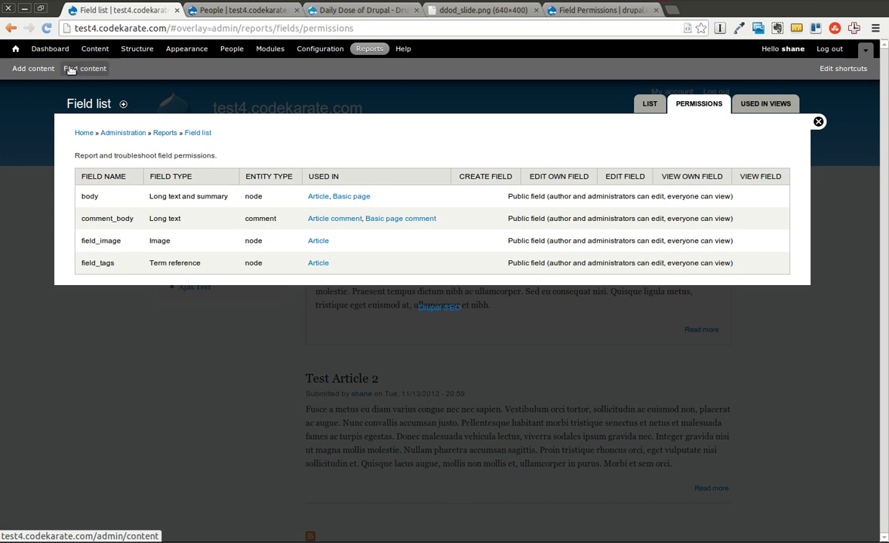
# Create a new content type named 'Test content type' under Structure > Content types.
pyautogui.click(137, 50)
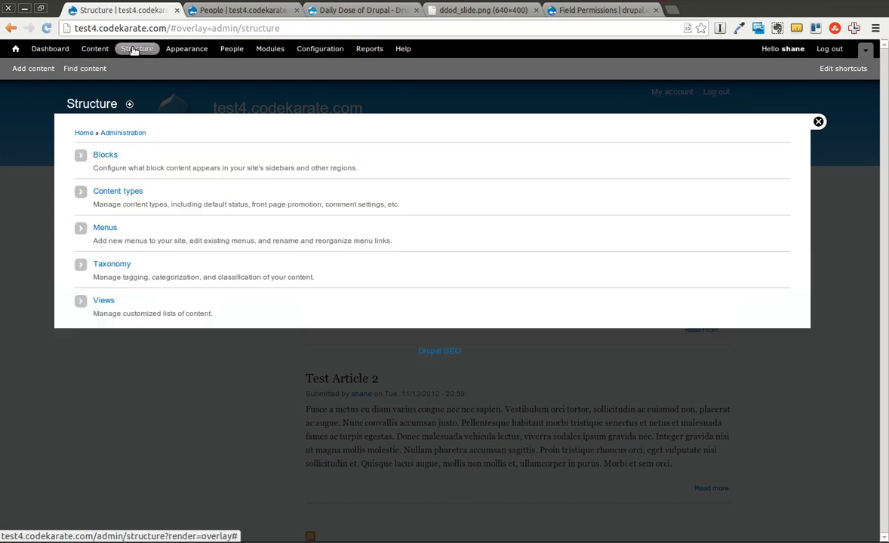
pyautogui.click(105, 195)
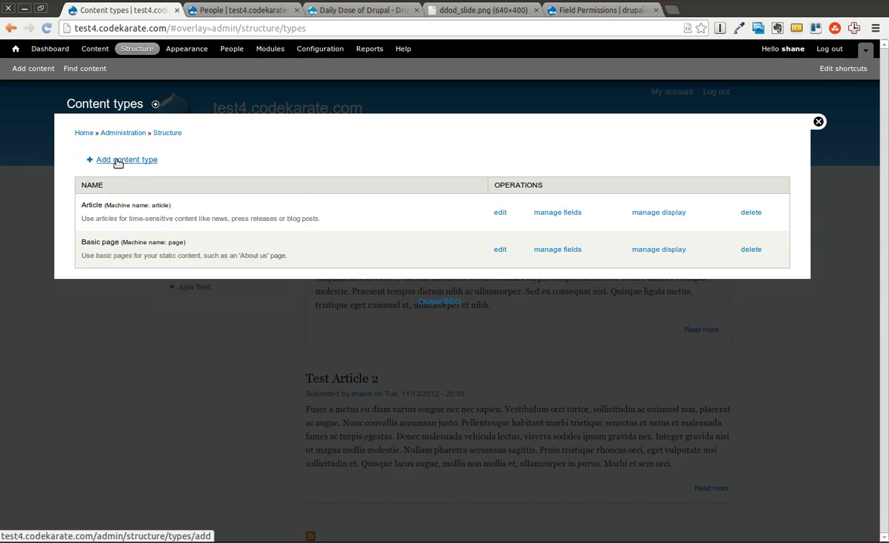
pyautogui.click(118, 163)
pyautogui.click(177, 194)
pyautogui.write('Test content type')
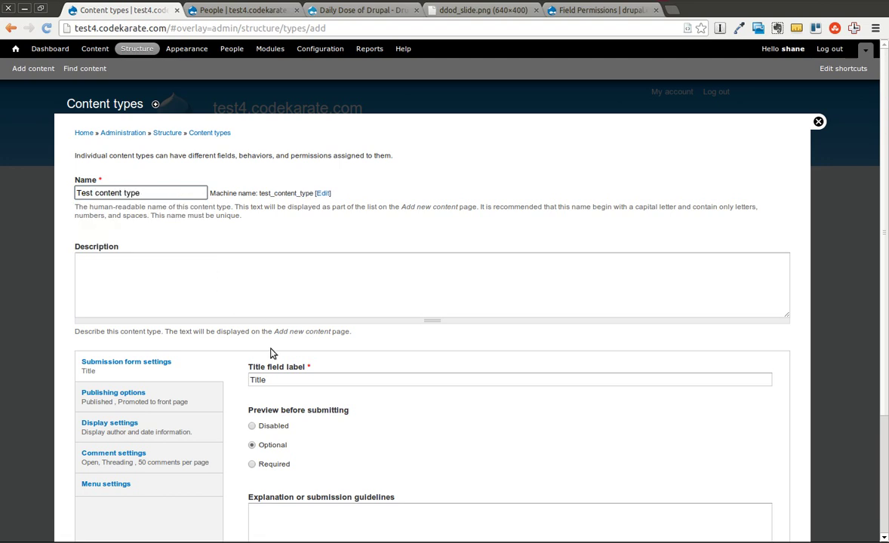
pyautogui.scroll(-3, 287, 373)
pyautogui.click(114, 473)
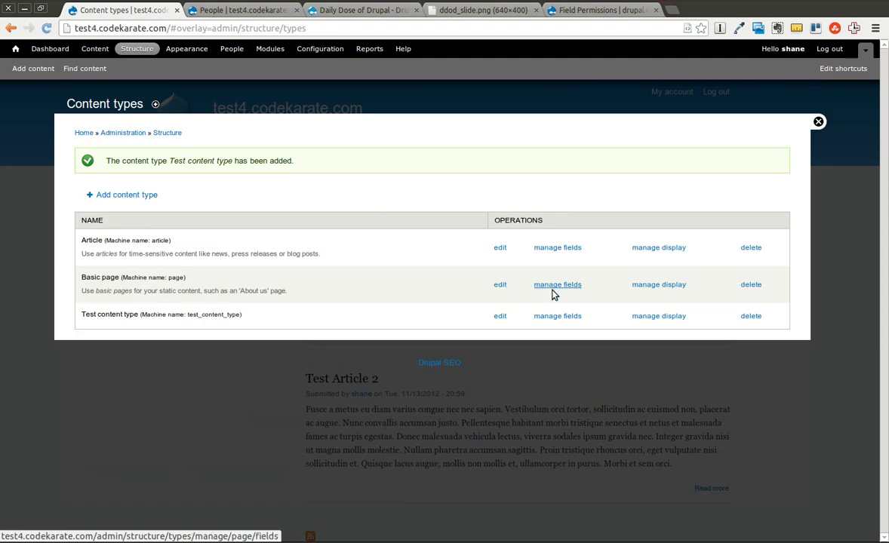
# Add a Text field 'Public field' to Test content type, saved with public visibility.
pyautogui.click(569, 317)
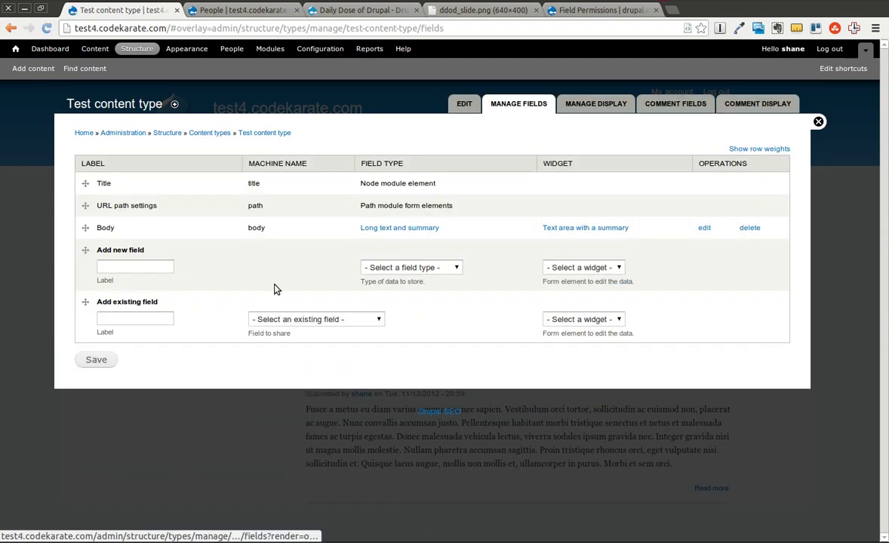
pyautogui.click(126, 270)
pyautogui.write('Publi')
pyautogui.write('ic field')
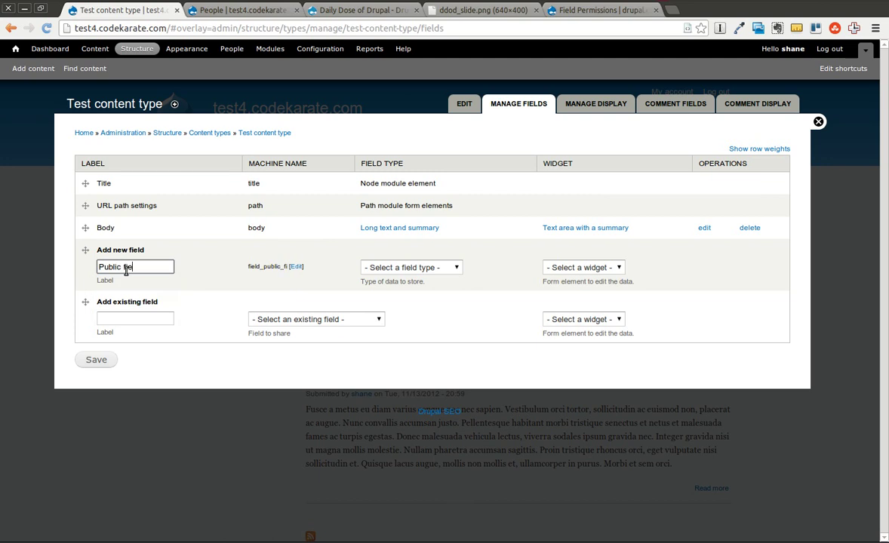
pyautogui.click(419, 268)
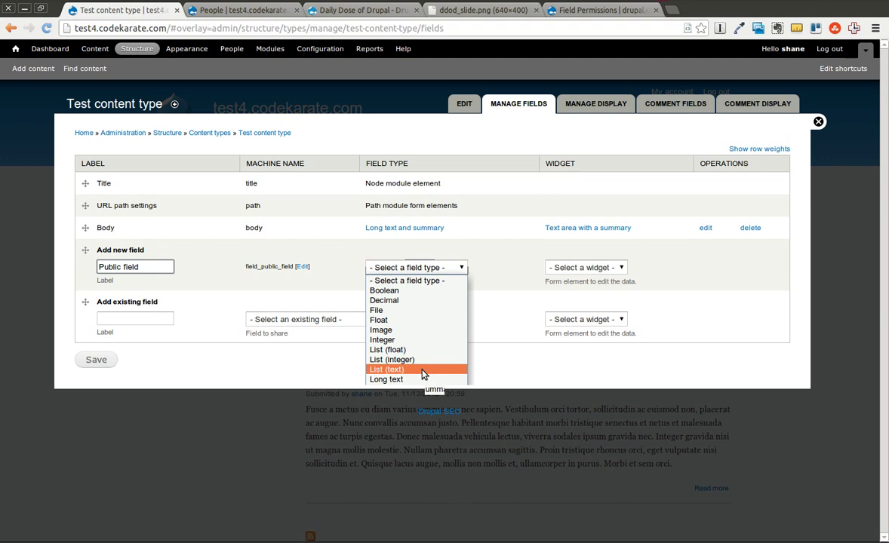
pyautogui.click(432, 411)
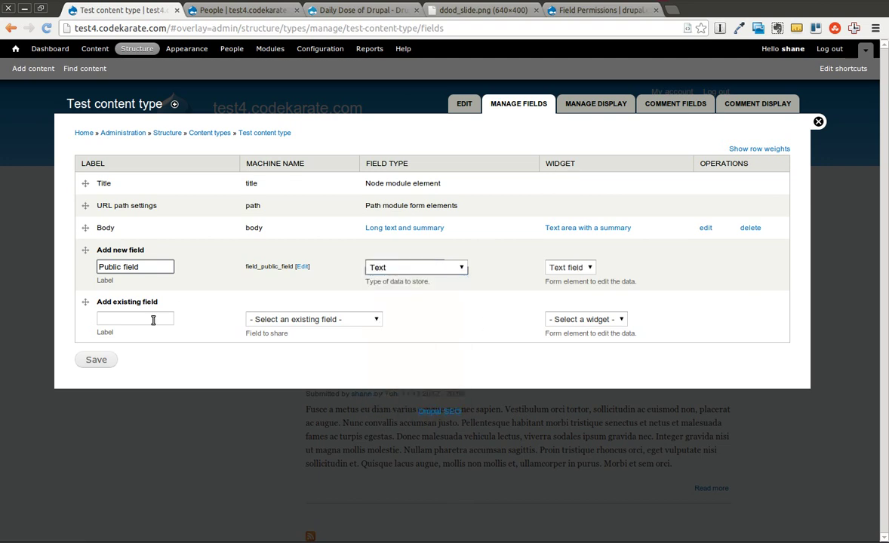
pyautogui.click(97, 361)
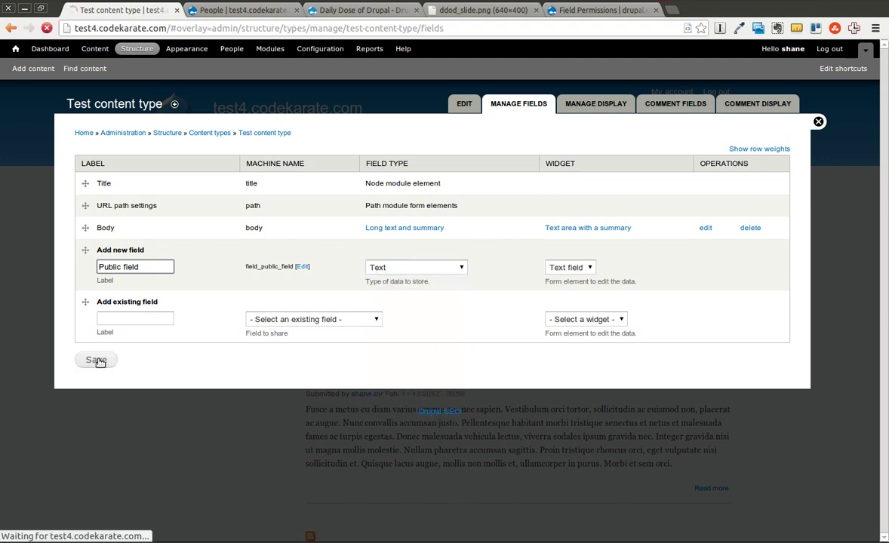
pyautogui.click(143, 283)
pyautogui.scroll(-2, 371, 272)
pyautogui.scroll(-10, 370, 271)
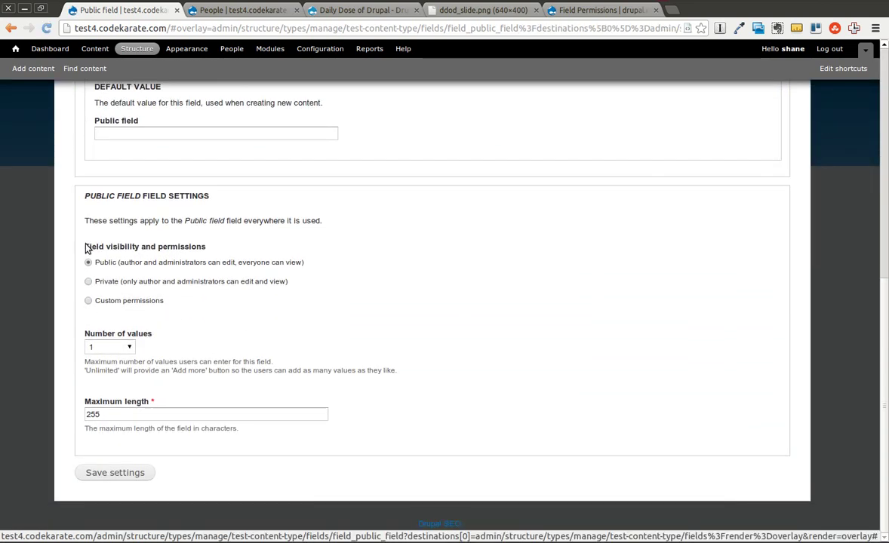
pyautogui.moveTo(86, 247); pyautogui.dragTo(215, 249)
pyautogui.click(242, 250)
pyautogui.click(129, 474)
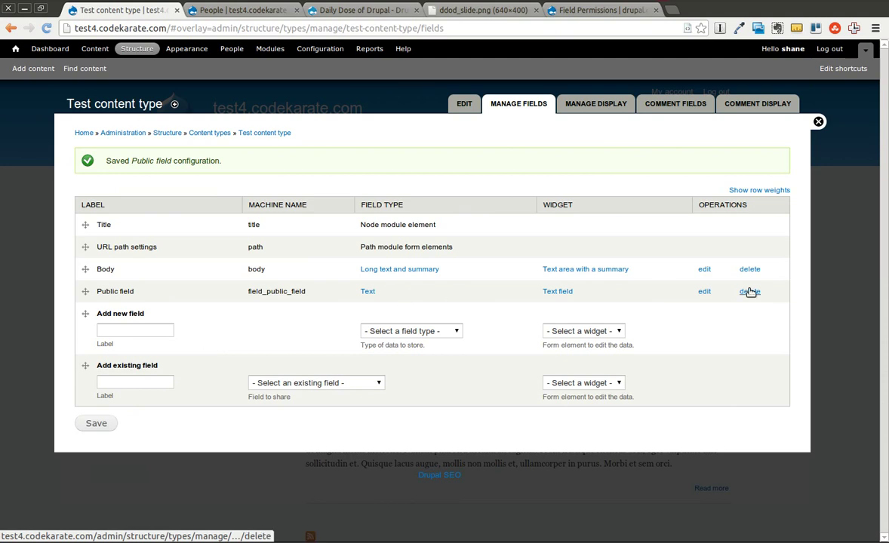
# Add a Text field 'Private field', restricted to author and administrators, and save it.
pyautogui.click(121, 331)
pyautogui.write('Private field')
pyautogui.click(400, 332)
pyautogui.click(407, 473)
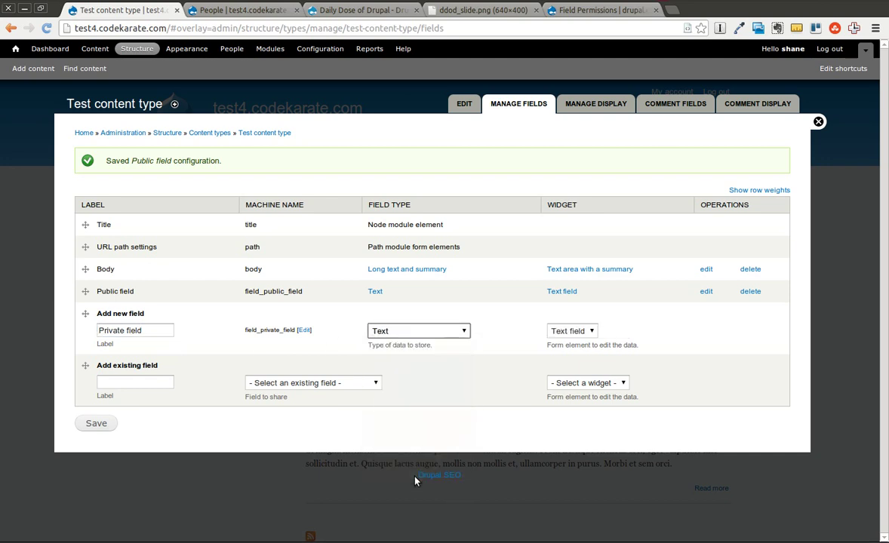
pyautogui.click(92, 423)
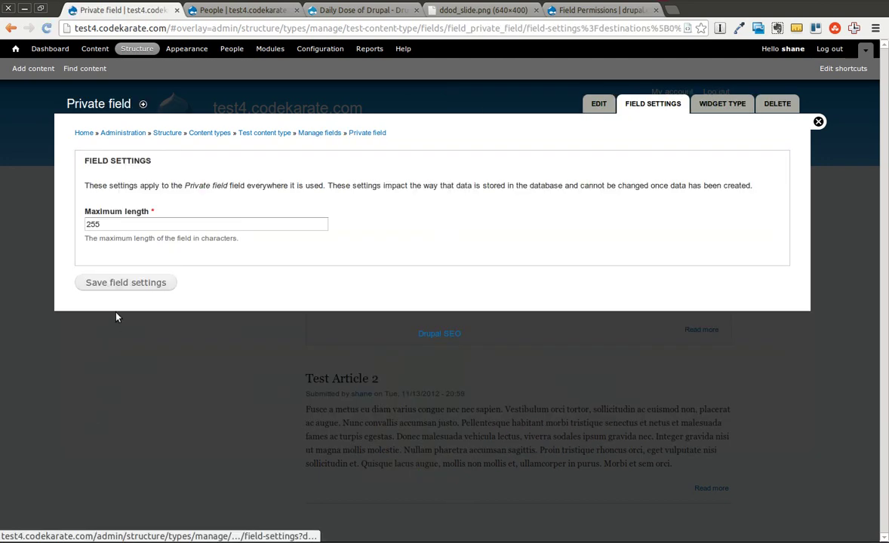
pyautogui.click(113, 285)
pyautogui.scroll(-3, 191, 299)
pyautogui.click(88, 502)
pyautogui.scroll(-1, 256, 452)
pyautogui.scroll(-2, 257, 453)
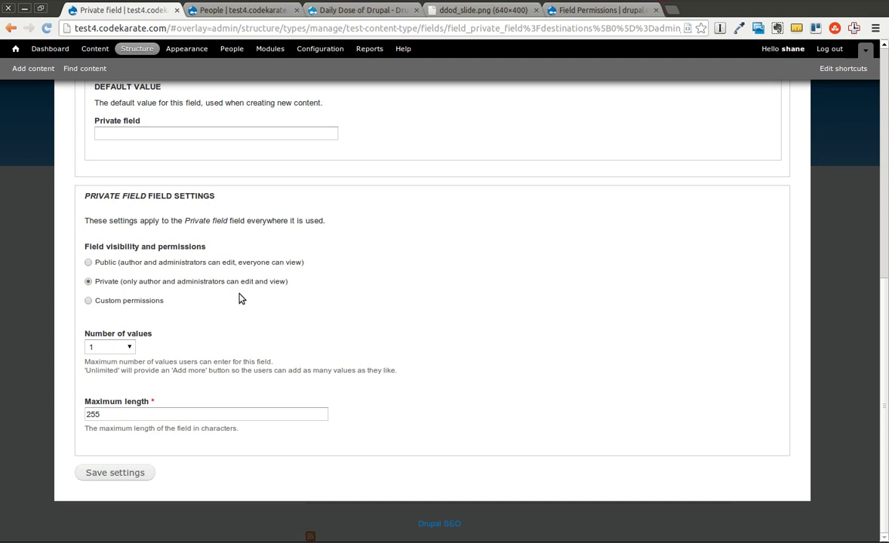
pyautogui.click(137, 472)
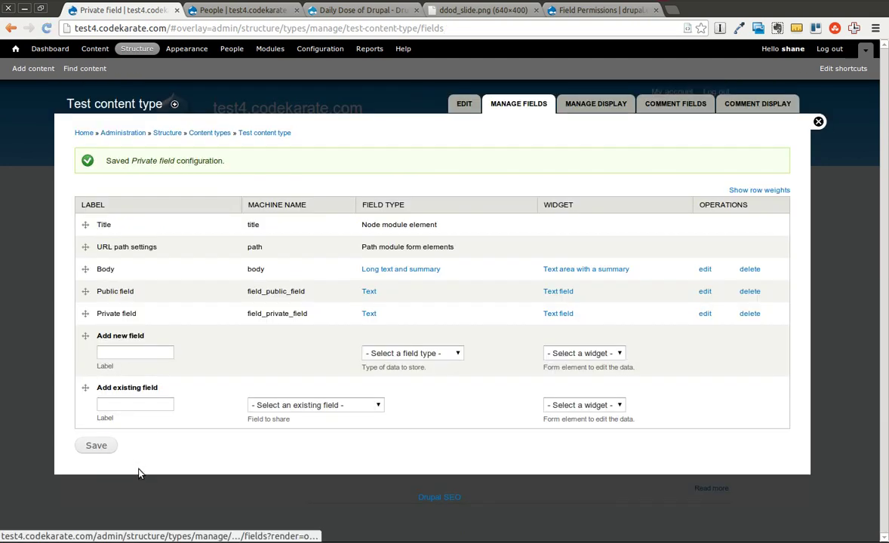
# Reopen Private field's settings and open the Modules page in a new tab.
pyautogui.click(706, 315)
pyautogui.scroll(-6, 400, 315)
pyautogui.scroll(6, 400, 318)
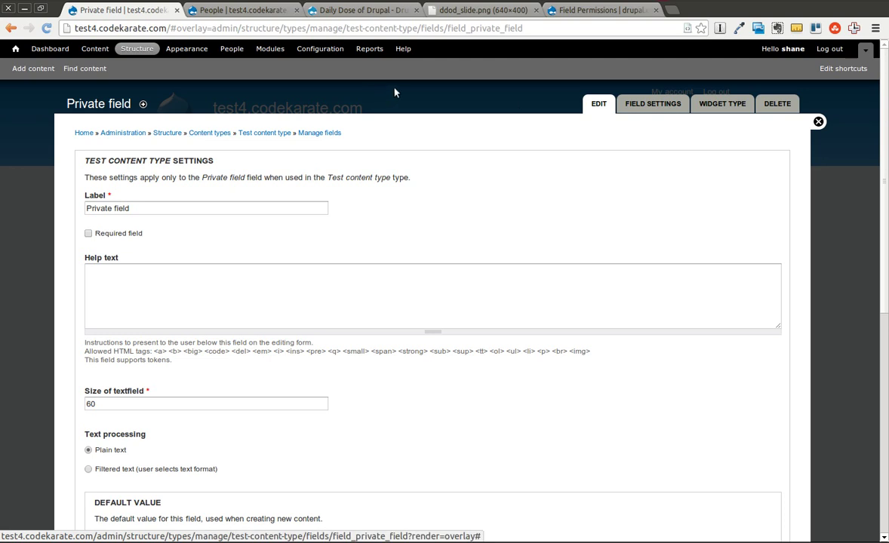
pyautogui.rightClick(266, 48)
pyautogui.click(320, 55)
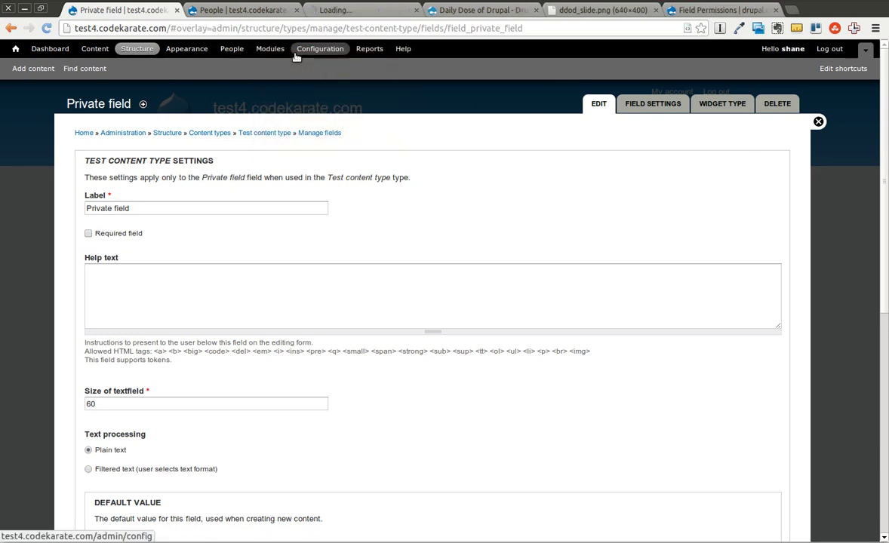
# Check the Field Permissions report lists field_private_field as private, then return to Private field.
pyautogui.click(360, 10)
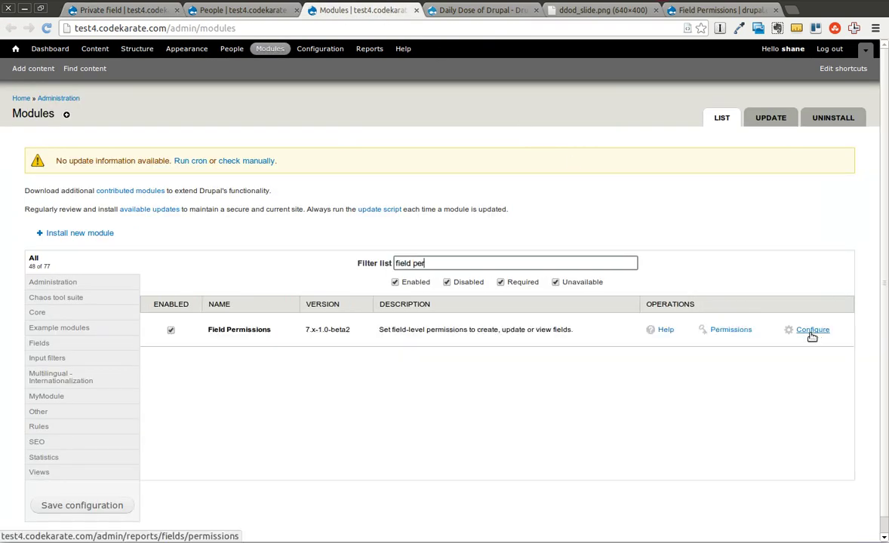
pyautogui.click(812, 332)
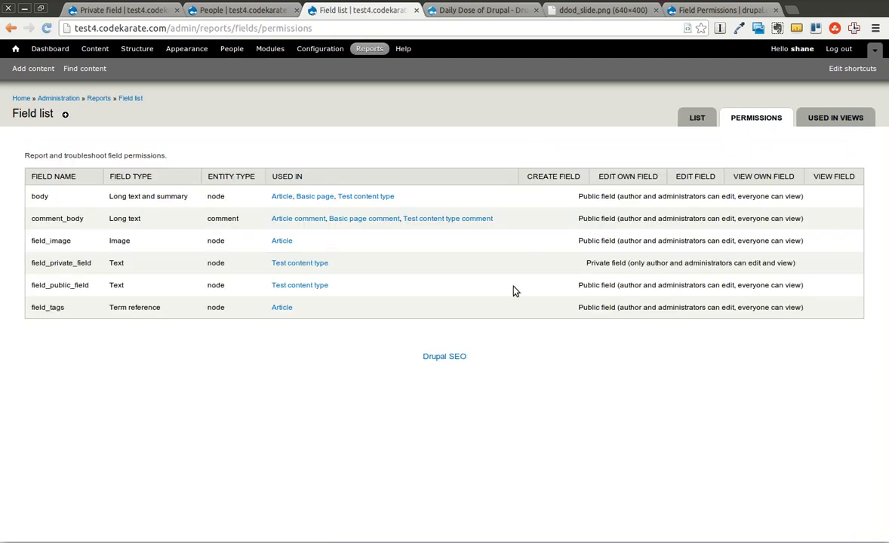
pyautogui.moveTo(585, 263); pyautogui.dragTo(697, 261)
pyautogui.click(698, 260)
pyautogui.tripleClick(817, 261)
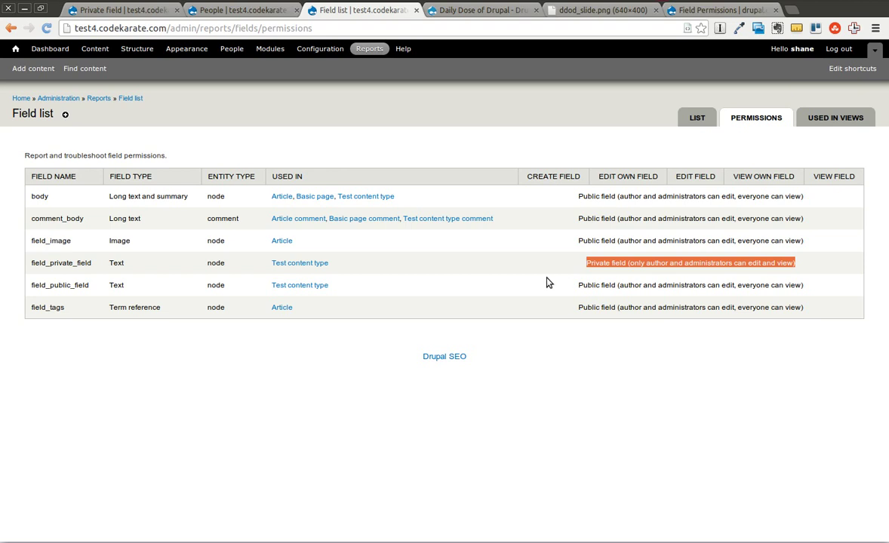
pyautogui.click(109, 12)
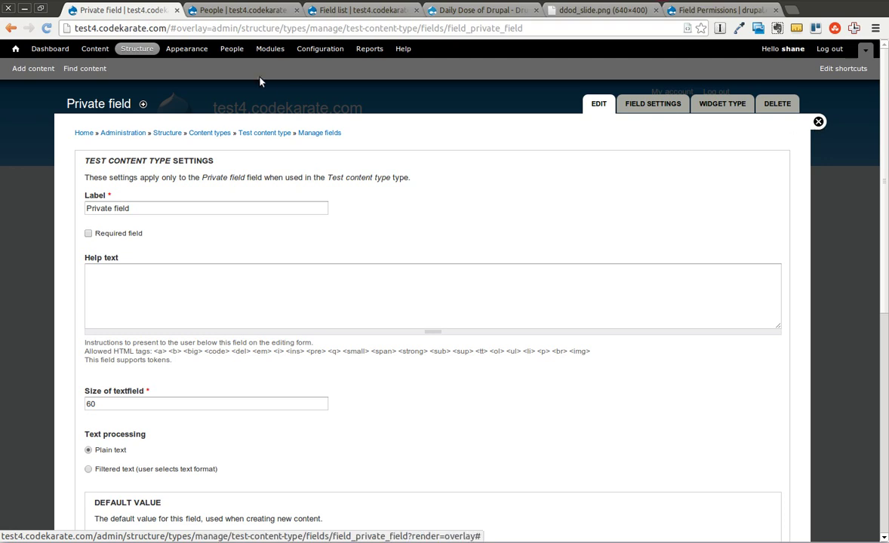
# Open the People page in a new tab, closing the duplicate tab.
pyautogui.rightClick(235, 53)
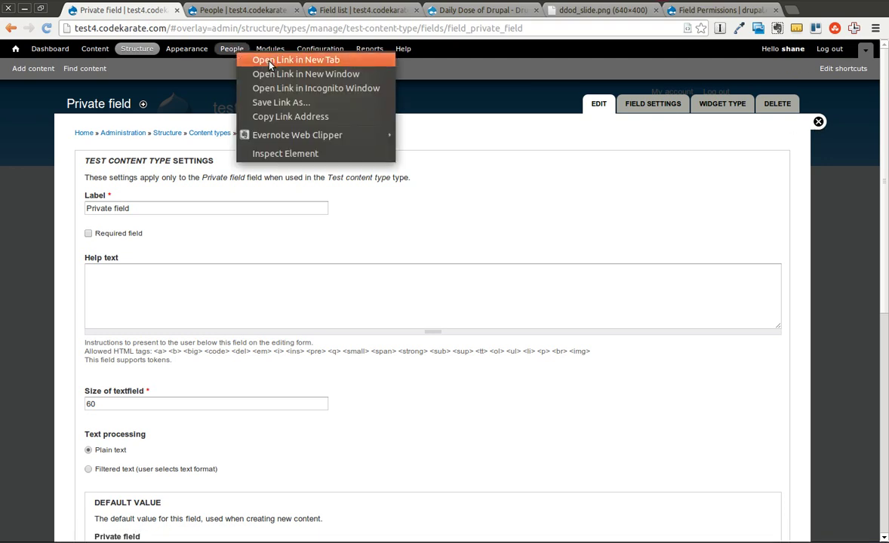
pyautogui.click(261, 60)
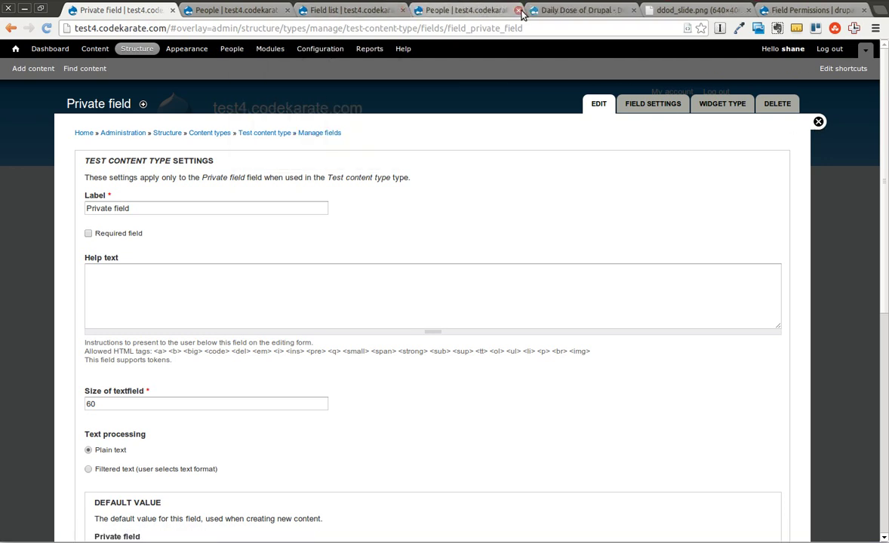
pyautogui.middleClick(476, 9)
pyautogui.click(271, 9)
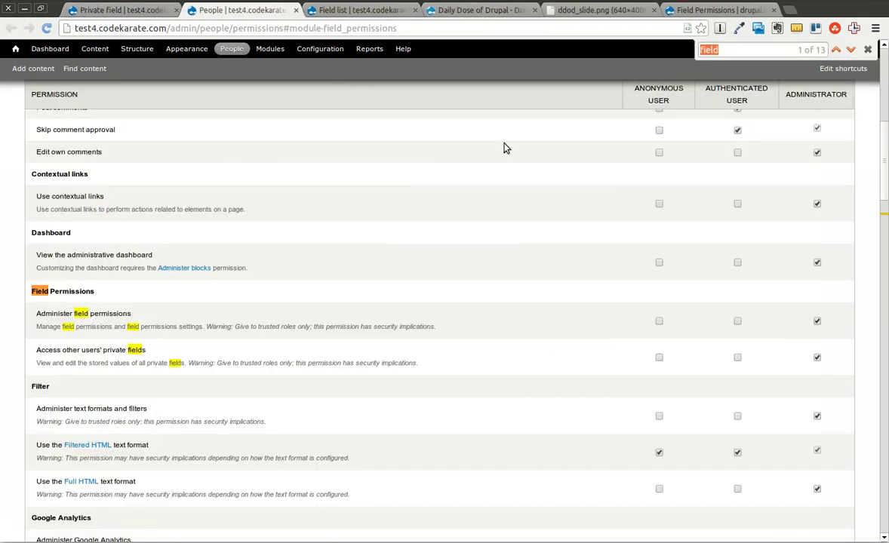
# Reload the permissions page and search it for the field permission entries.
pyautogui.scroll(10, 504, 147)
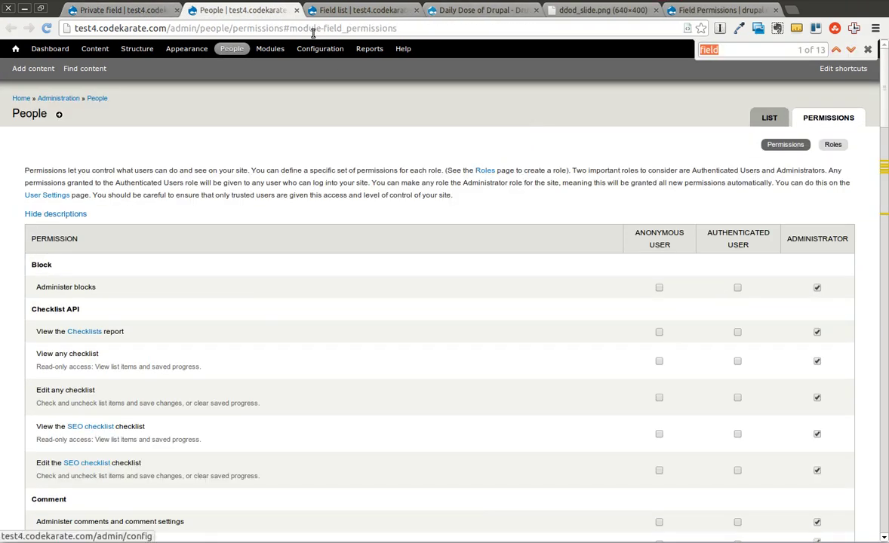
pyautogui.click(290, 30)
pyautogui.press('Return')
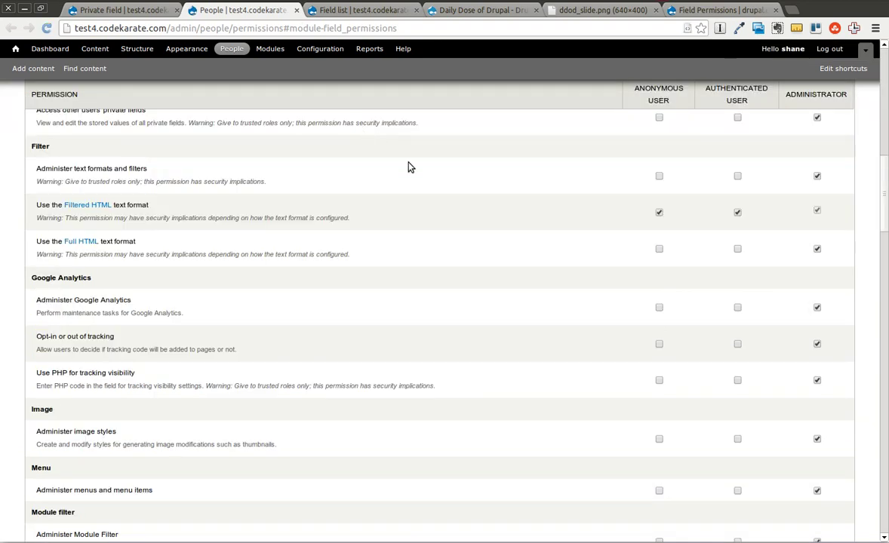
pyautogui.hotkey('ctrl', 'f')
pyautogui.write('field-')
pyautogui.press('BackSpace')
pyautogui.write('_')
pyautogui.press('BackSpace')
pyautogui.press('BackSpace')
pyautogui.press('BackSpace')
pyautogui.press('BackSpace')
pyautogui.press('BackSpace')
pyautogui.press('BackSpace')
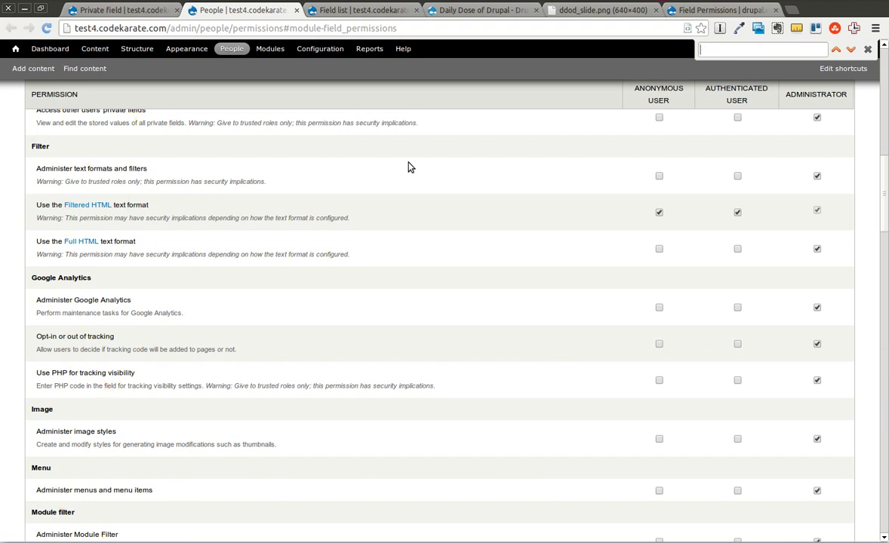
pyautogui.scroll(15, 468, 173)
# Open the Roles list and pick out the authenticated user role.
pyautogui.click(833, 144)
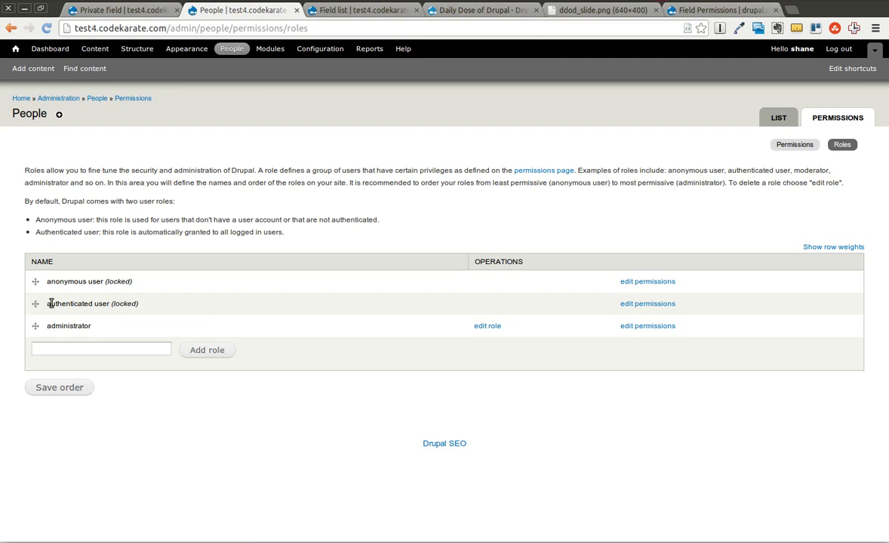
pyautogui.moveTo(50, 303); pyautogui.dragTo(113, 303)
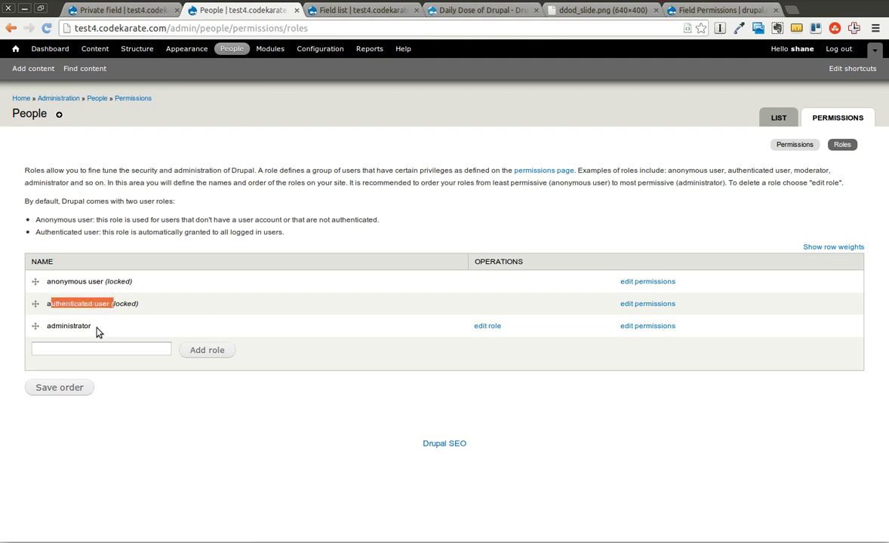
pyautogui.click(165, 309)
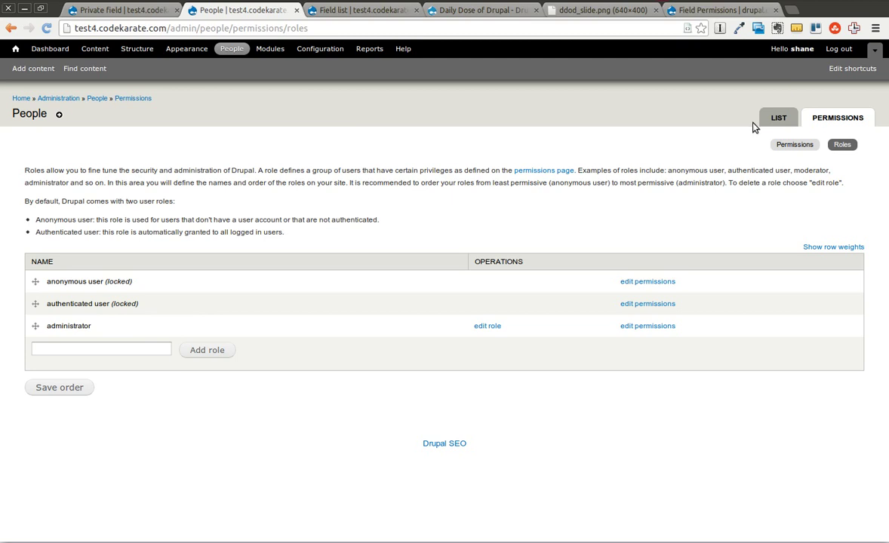
# Open the permissions table and scroll to the Test content type permissions.
pyautogui.click(794, 144)
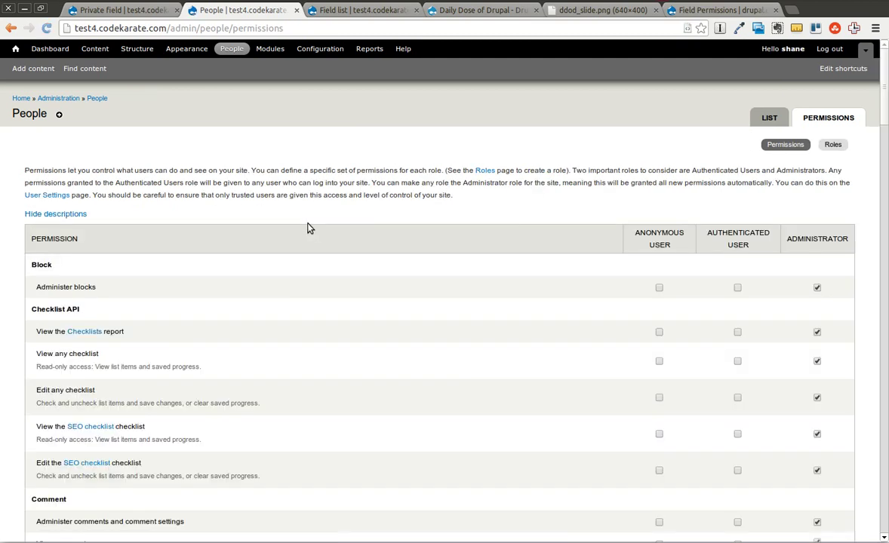
pyautogui.scroll(-10, 259, 287)
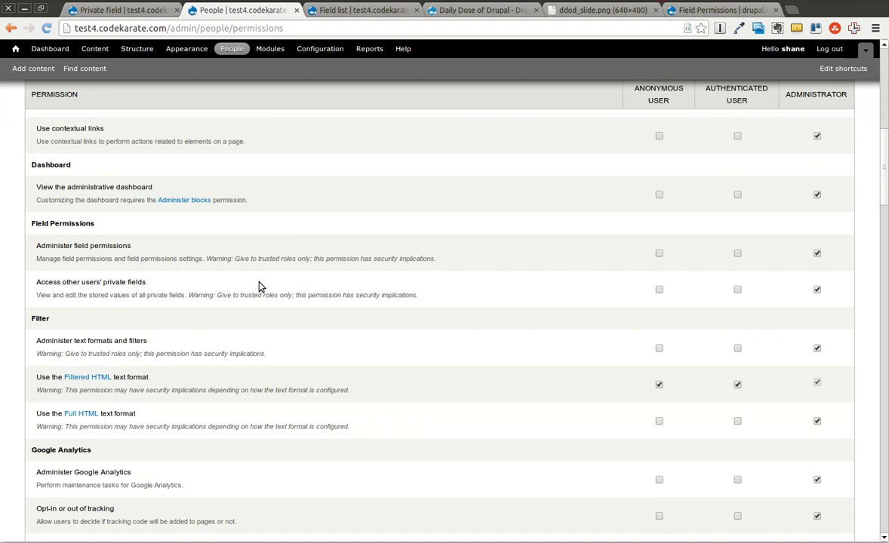
pyautogui.scroll(-5, 259, 287)
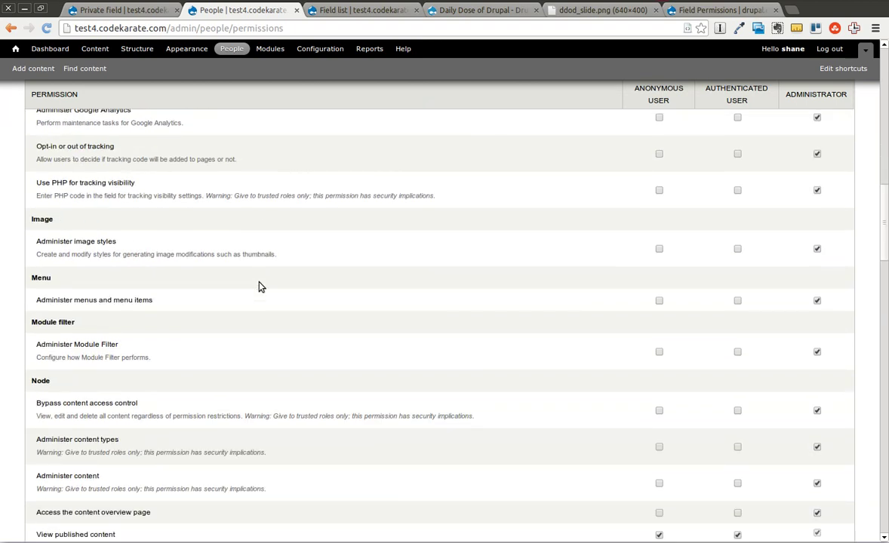
pyautogui.scroll(-2, 259, 287)
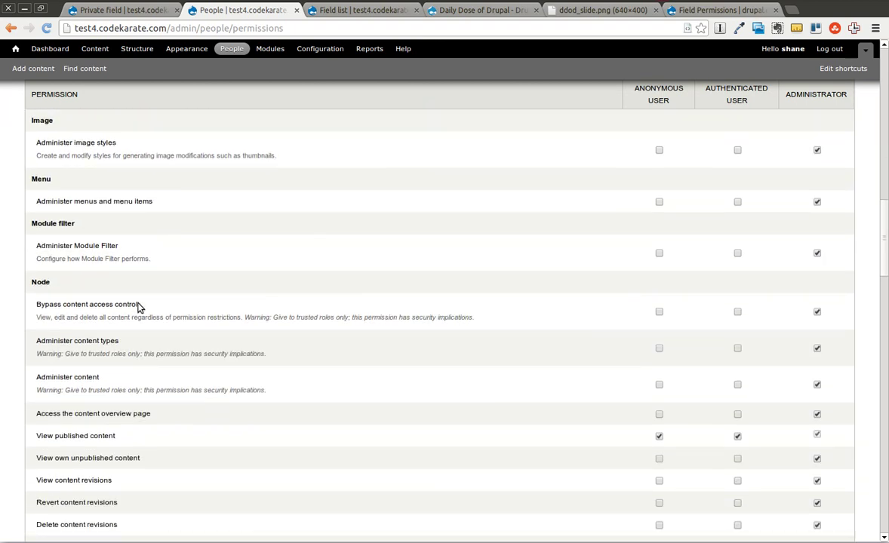
pyautogui.scroll(-1, 138, 307)
pyautogui.scroll(-5, 210, 363)
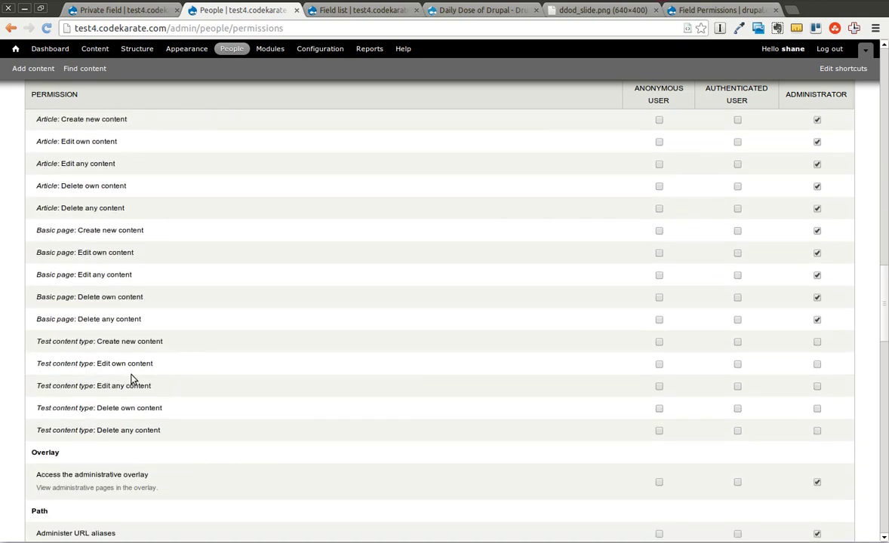
# Tick create, edit own and delete own Test content type for authenticated users, and save.
pyautogui.click(737, 343)
pyautogui.click(738, 365)
pyautogui.click(737, 408)
pyautogui.scroll(-15, 233, 348)
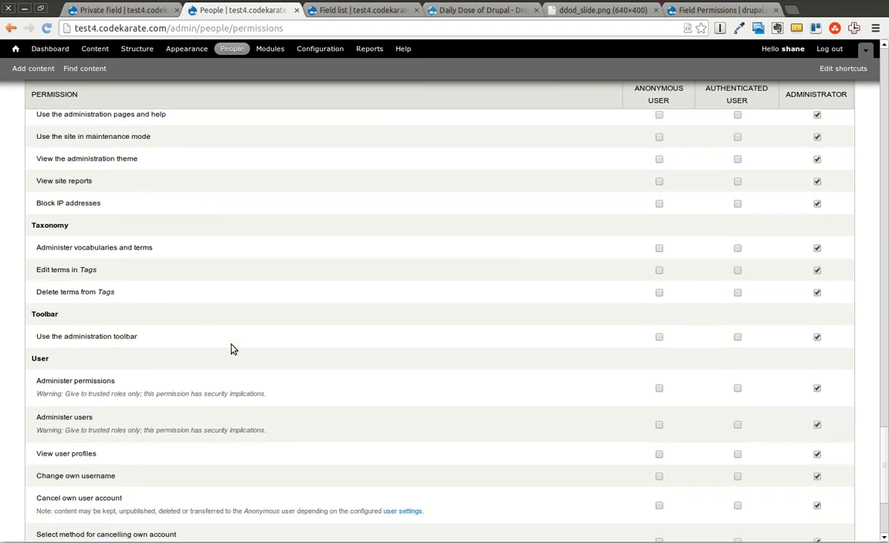
pyautogui.scroll(-3, 233, 349)
pyautogui.click(110, 491)
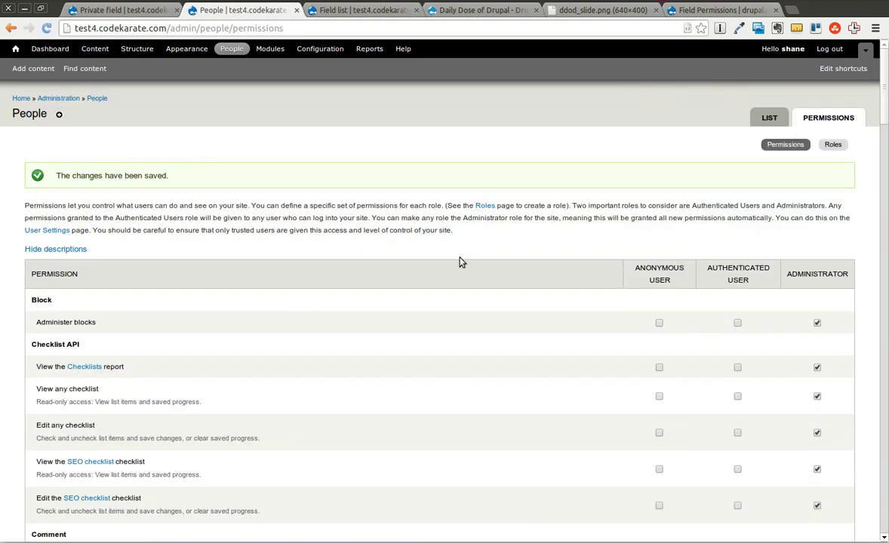
pyautogui.click(659, 2)
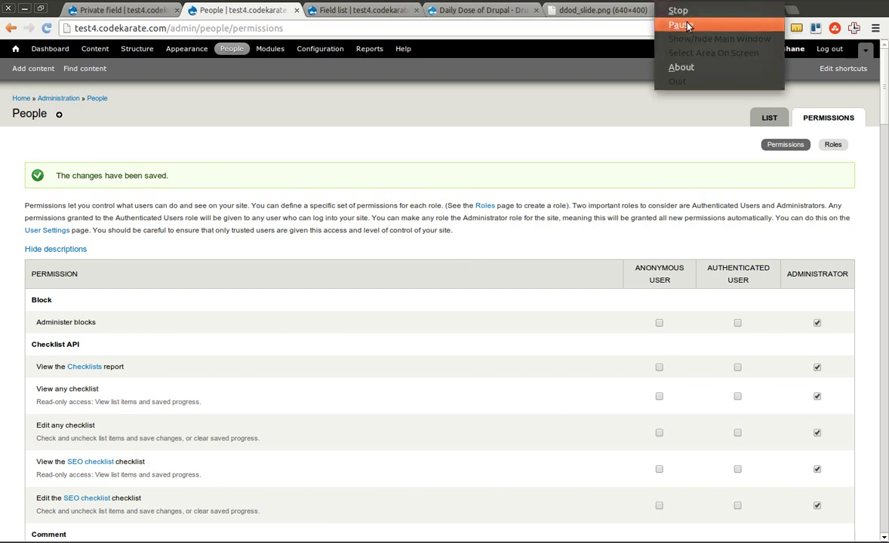
# Go to People and start adding a new user.
pyautogui.click(687, 25)
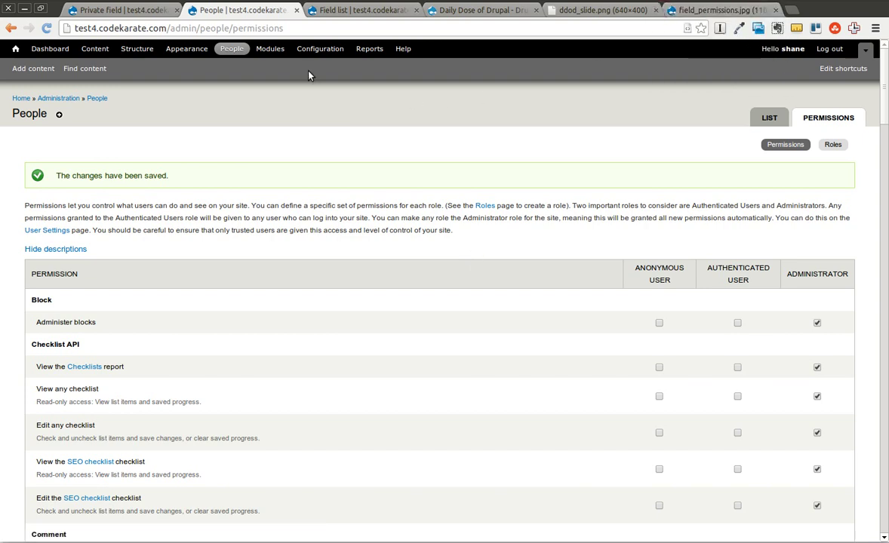
pyautogui.click(235, 53)
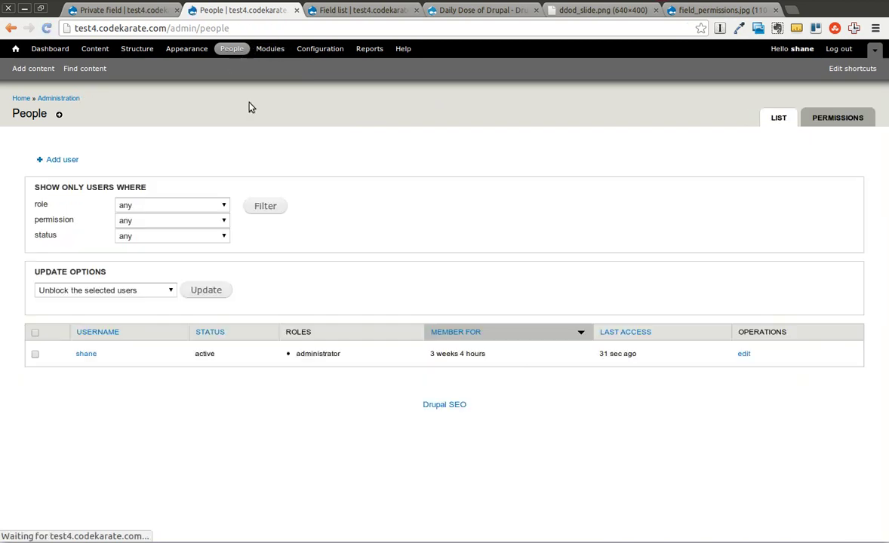
pyautogui.click(65, 162)
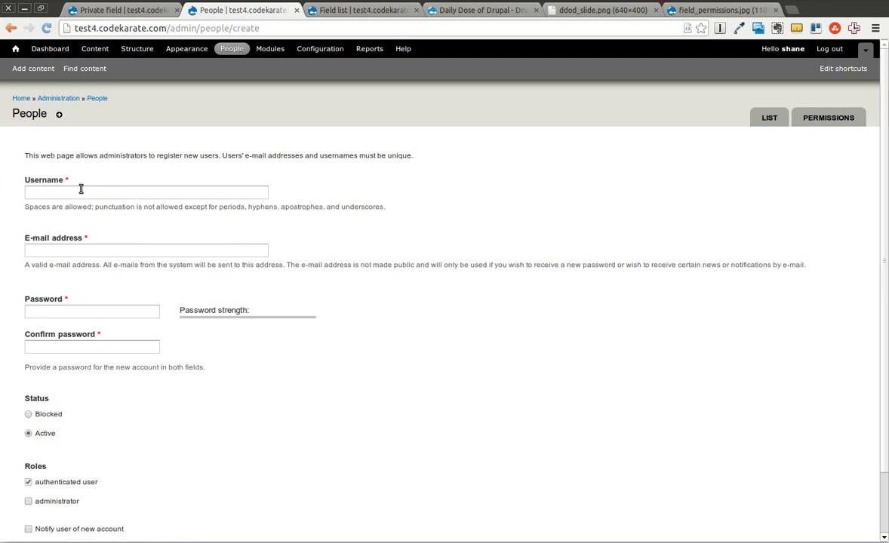
# Enter the new user's username, e-mail address and password, and create the account.
pyautogui.click(68, 192)
pyautogui.write('test')
pyautogui.press('Tab')
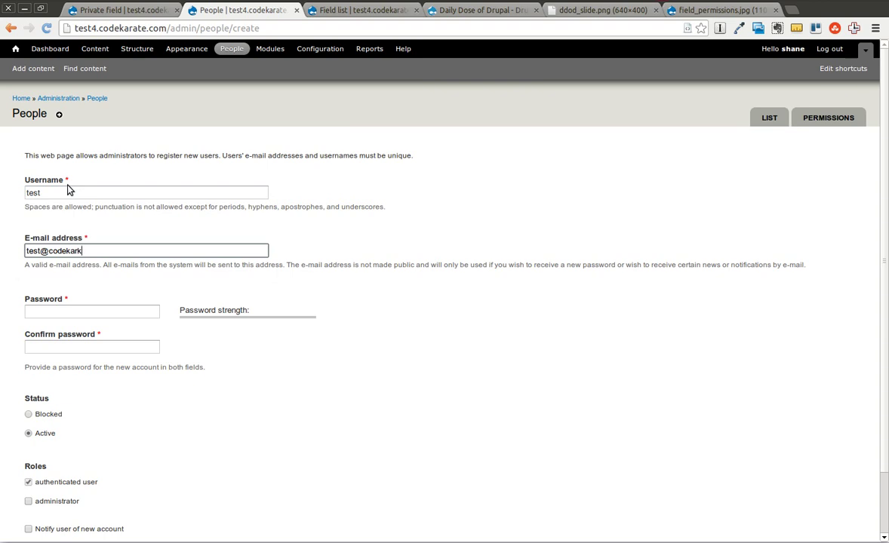
pyautogui.press('Tab')
pyautogui.write('tes')
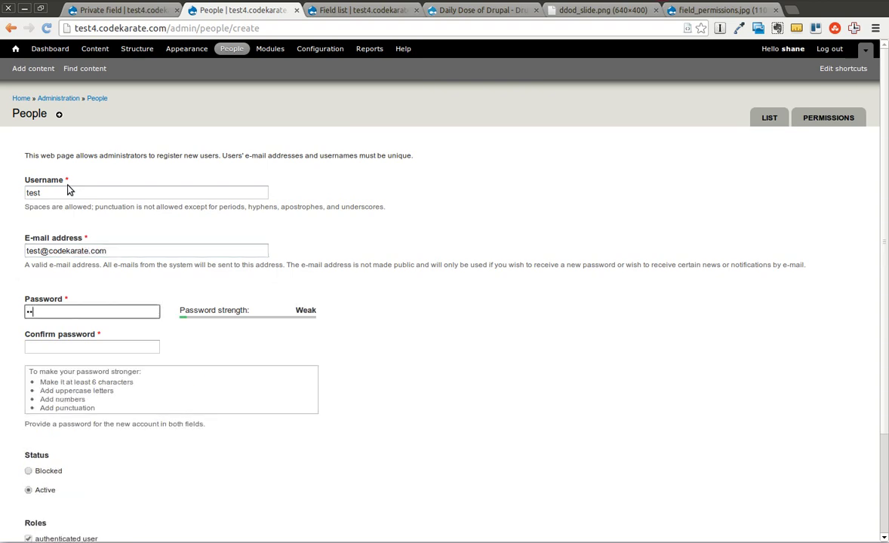
pyautogui.write('t12')
pyautogui.press('Tab')
pyautogui.write('test12')
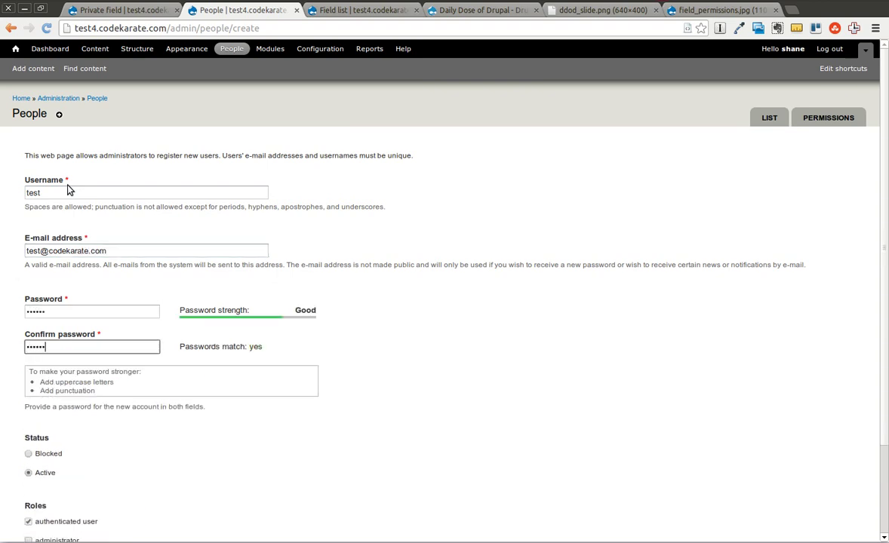
pyautogui.scroll(-3, 233, 288)
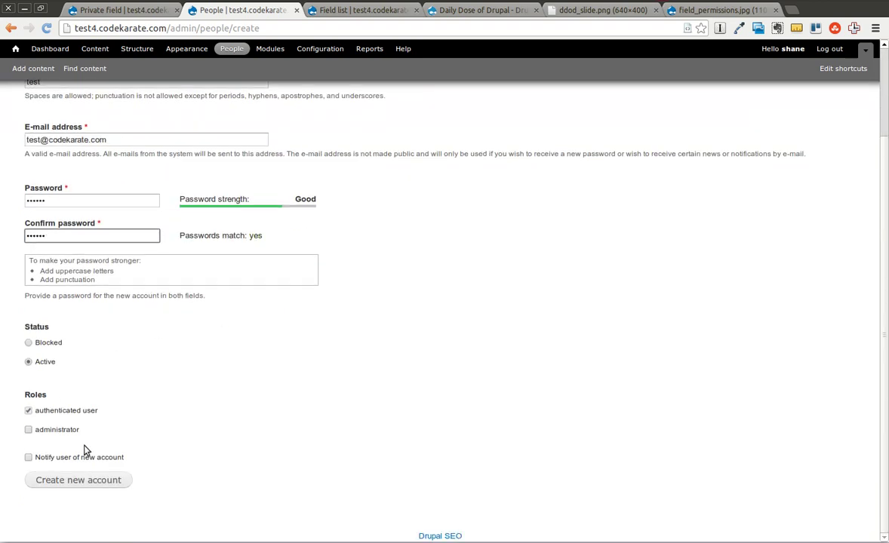
pyautogui.click(114, 486)
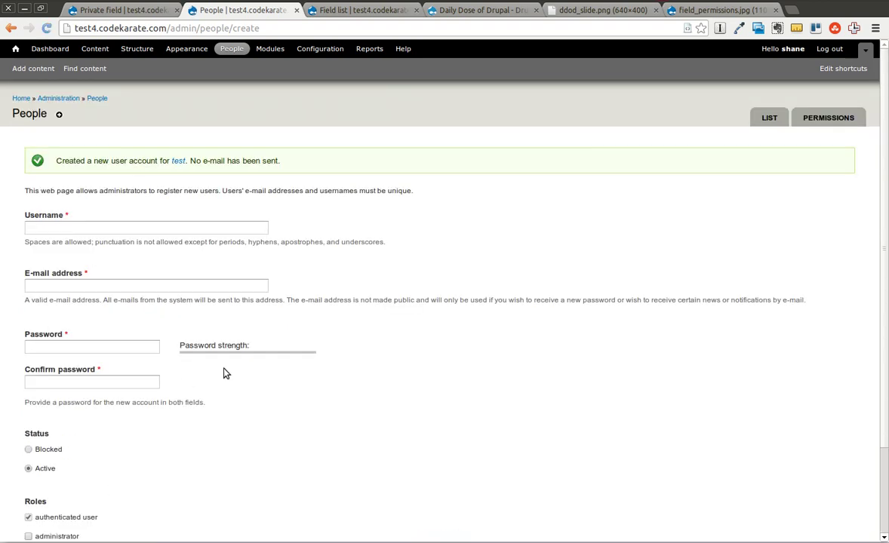
# Navigate from the front page to the Test content type's Private field edit form.
pyautogui.click(21, 98)
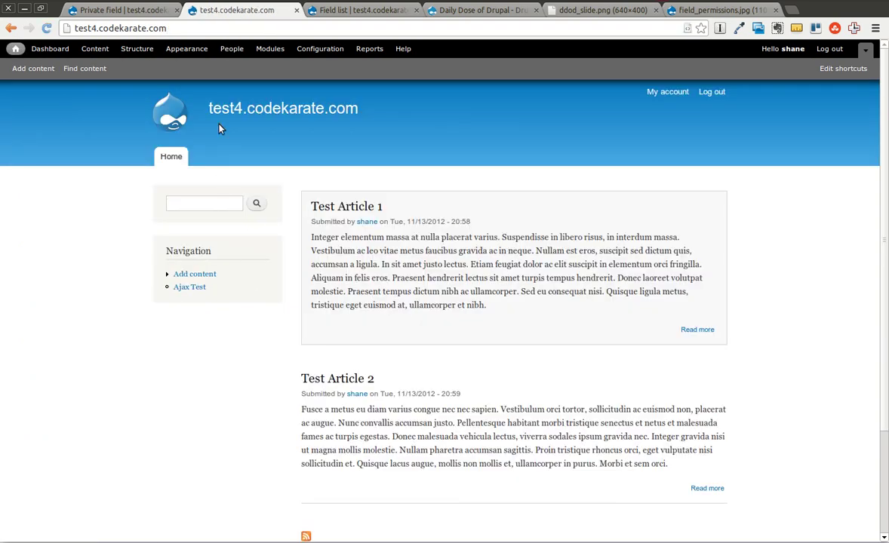
pyautogui.click(133, 49)
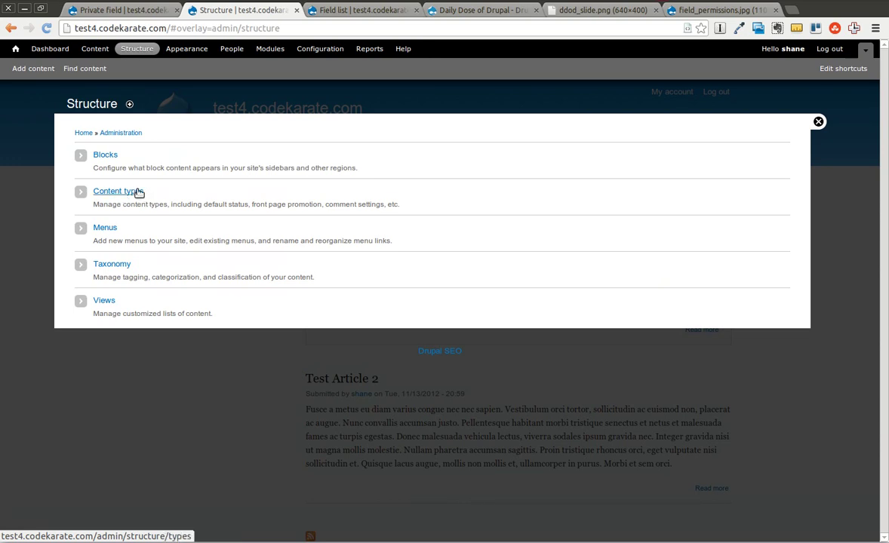
pyautogui.click(139, 193)
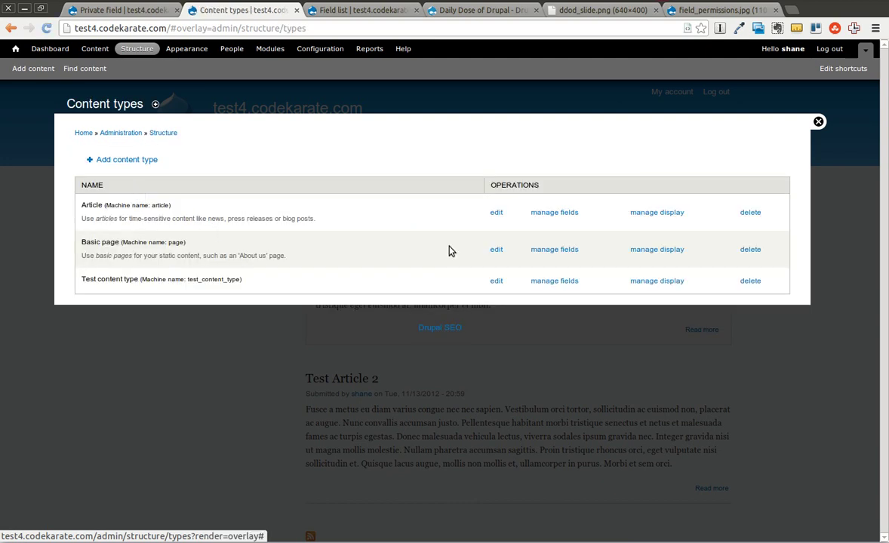
pyautogui.click(558, 281)
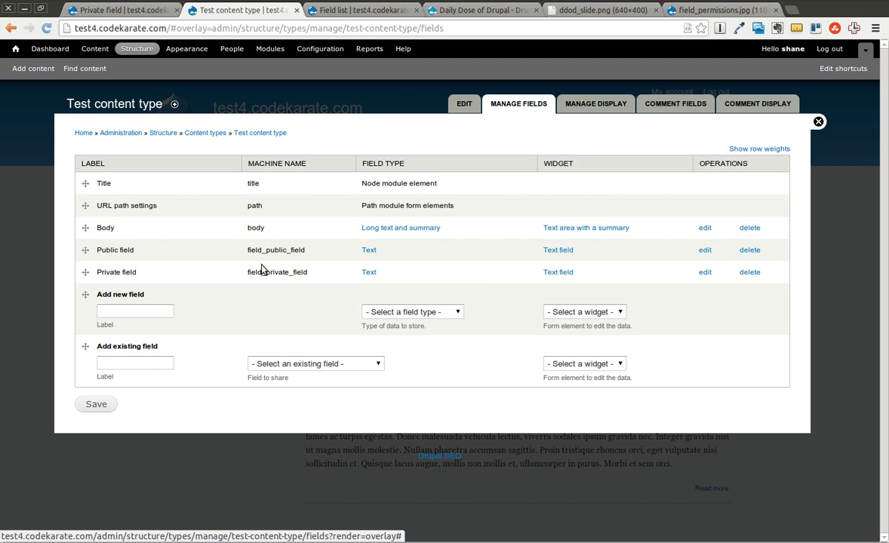
pyautogui.click(706, 273)
# Review the Private field's storage and widget settings, keep the Text field widget, and scroll to visibility options.
pyautogui.click(653, 104)
pyautogui.click(721, 106)
pyautogui.click(107, 199)
pyautogui.click(491, 120)
pyautogui.click(650, 104)
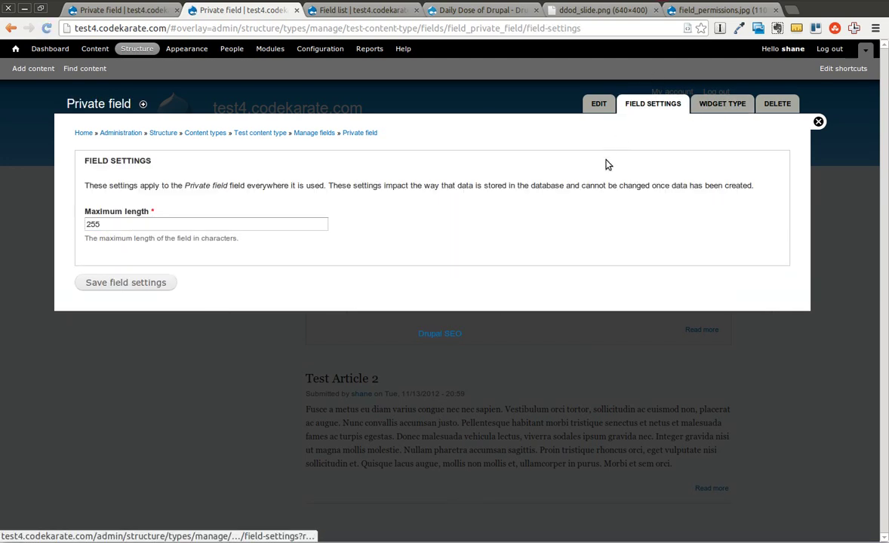
pyautogui.click(600, 105)
pyautogui.scroll(-5, 444, 280)
pyautogui.scroll(-3, 443, 284)
pyautogui.scroll(5, 280, 304)
pyautogui.scroll(2, 422, 248)
pyautogui.scroll(-7, 562, 192)
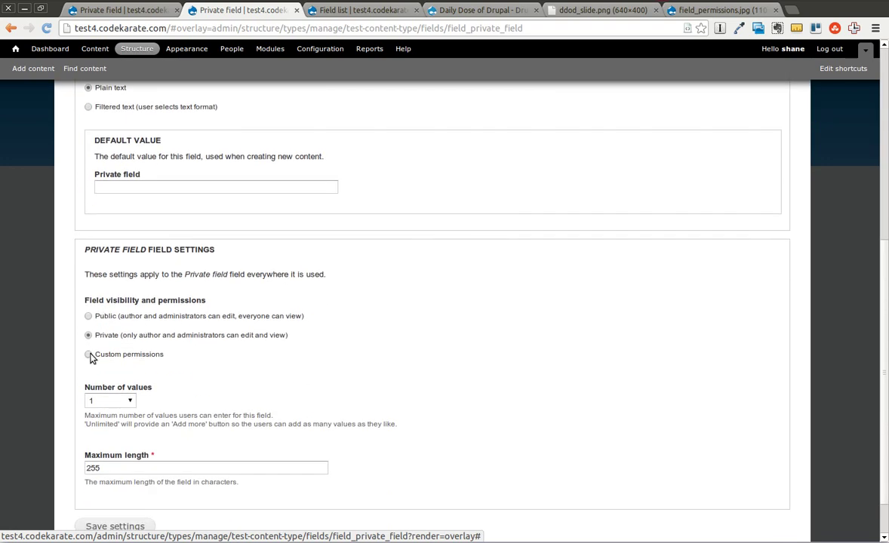
# Switch Private field to Custom permissions, let Authenticated user view anyone's value, and save settings.
pyautogui.click(89, 355)
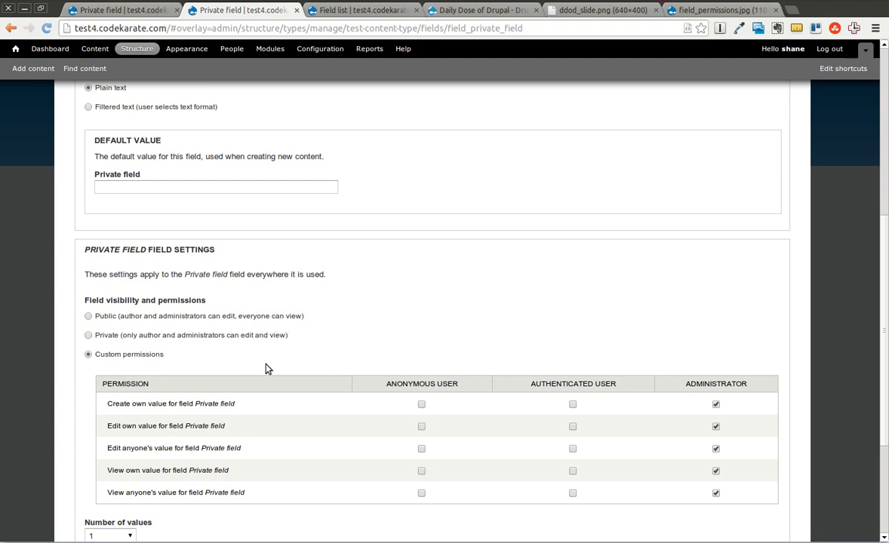
pyautogui.scroll(-3, 392, 369)
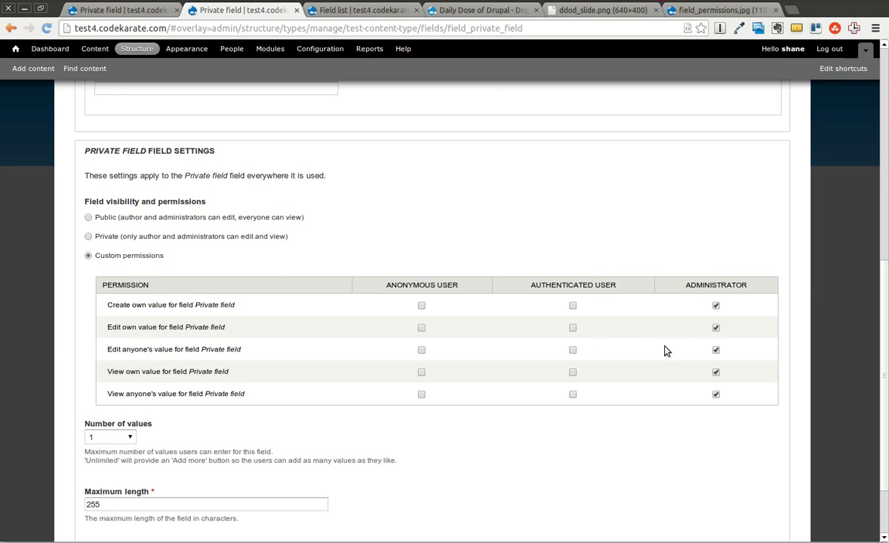
pyautogui.click(572, 395)
pyautogui.scroll(-2, 642, 425)
pyautogui.scroll(-1, 642, 426)
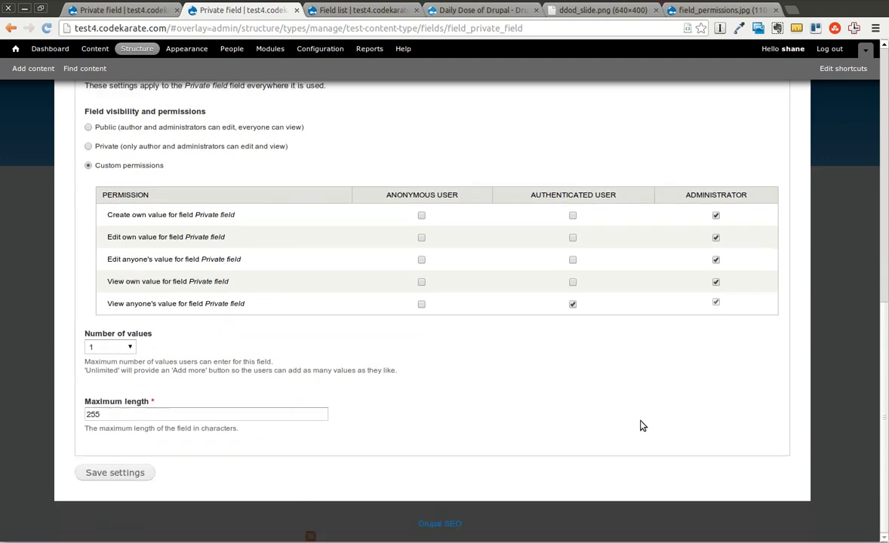
pyautogui.click(118, 473)
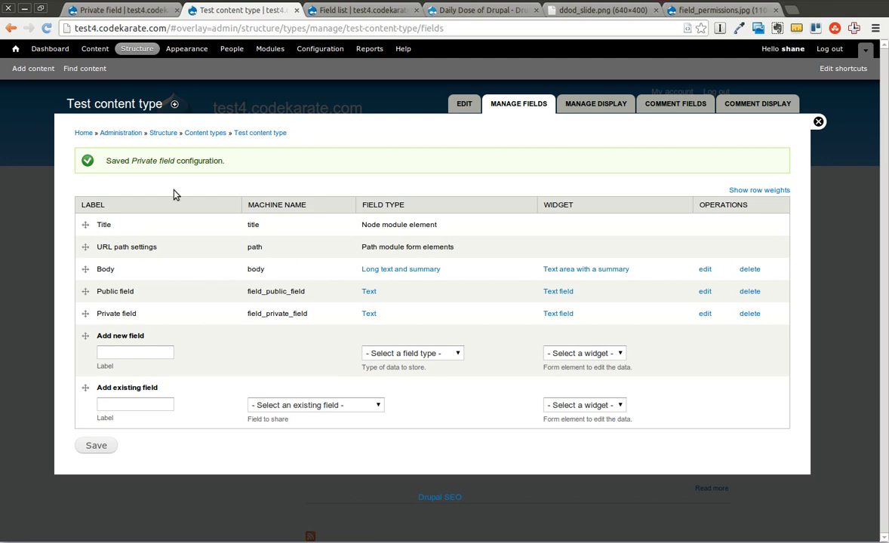
# Start a new Test content type post titled 'Test 1'.
pyautogui.click(26, 69)
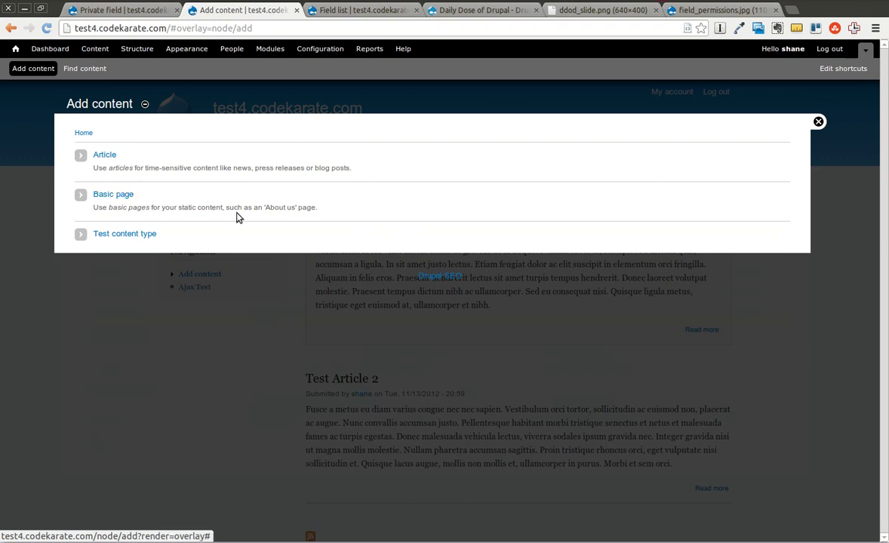
pyautogui.click(122, 236)
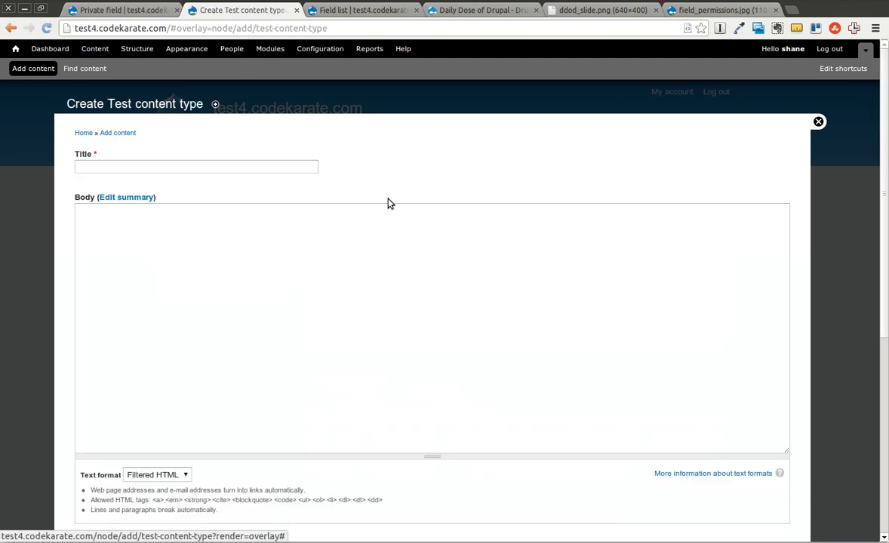
pyautogui.scroll(-2, 405, 196)
pyautogui.click(122, 98)
pyautogui.write('Test 1')
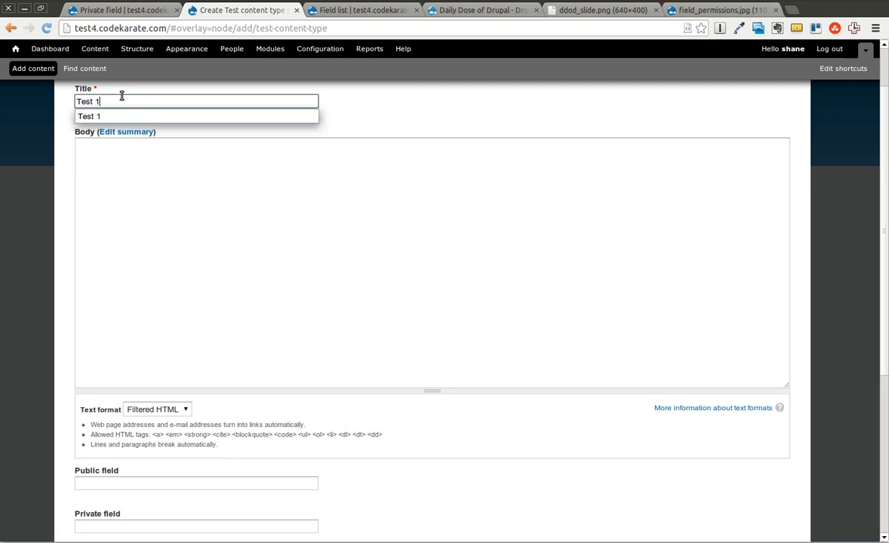
pyautogui.click(294, 210)
# Fill Public field with 'this is public' and Private field with 'this is private', then save.
pyautogui.scroll(-5, 320, 257)
pyautogui.click(231, 315)
pyautogui.write('this is public')
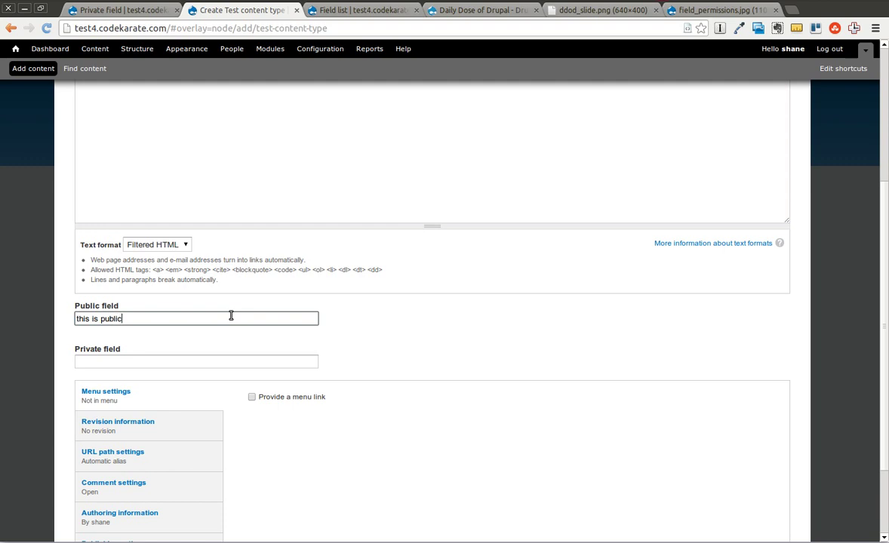
pyautogui.press('Tab')
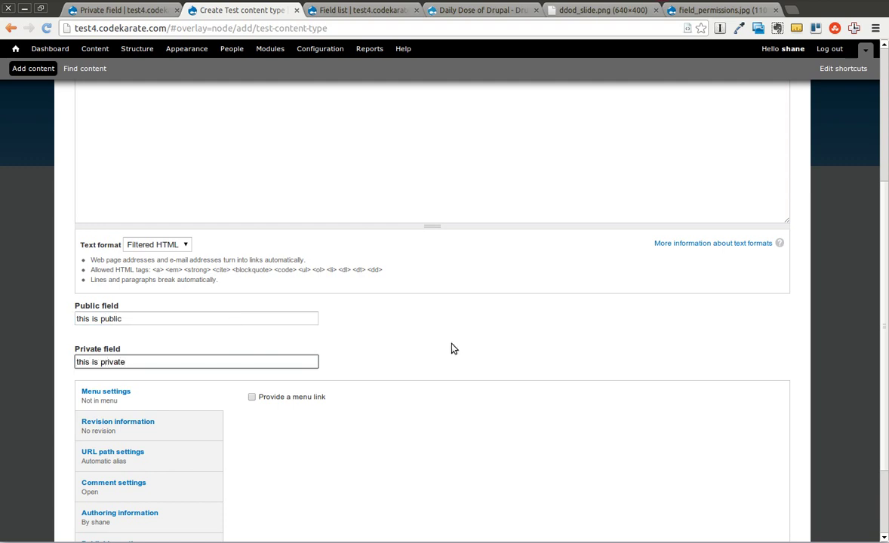
pyautogui.scroll(-3, 453, 348)
pyautogui.click(105, 474)
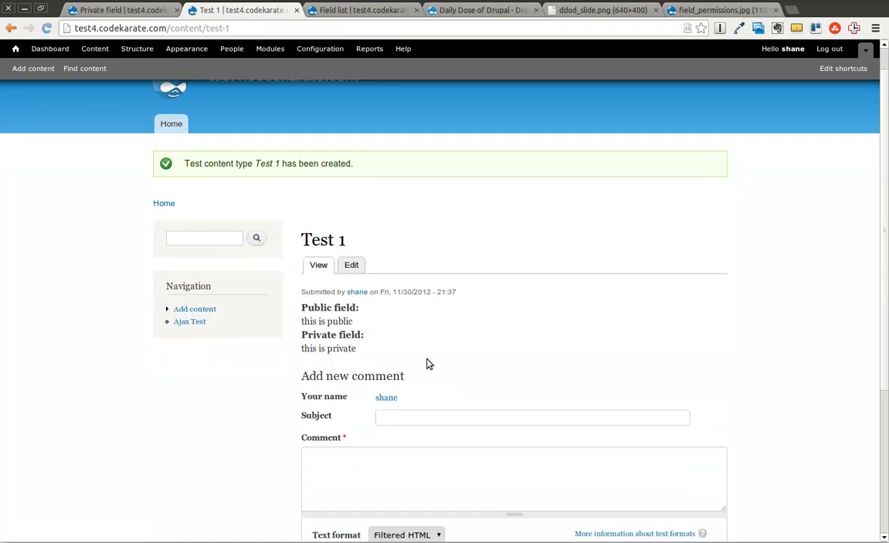
# Check the saved Test 1 post's public and private field values as administrator.
pyautogui.moveTo(302, 289); pyautogui.dragTo(361, 290)
pyautogui.moveTo(303, 315); pyautogui.dragTo(357, 316)
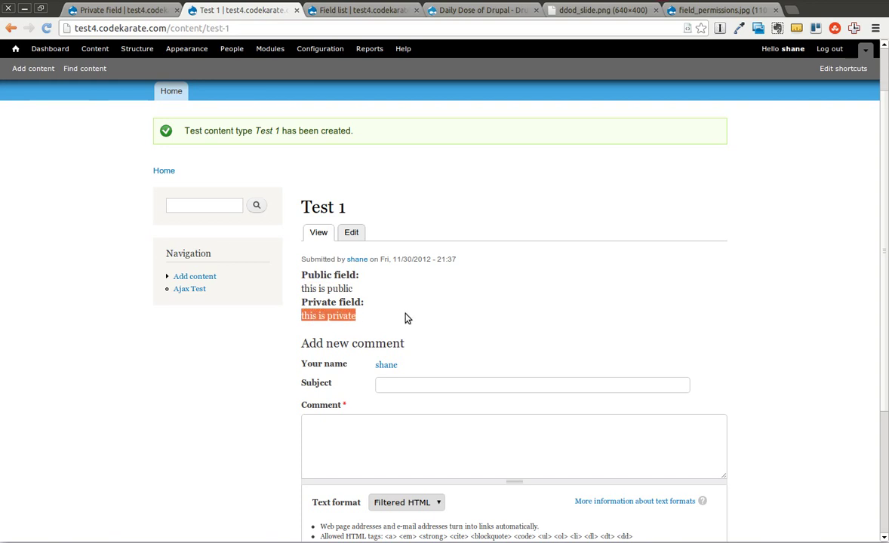
pyautogui.click(410, 317)
pyautogui.scroll(2, 410, 318)
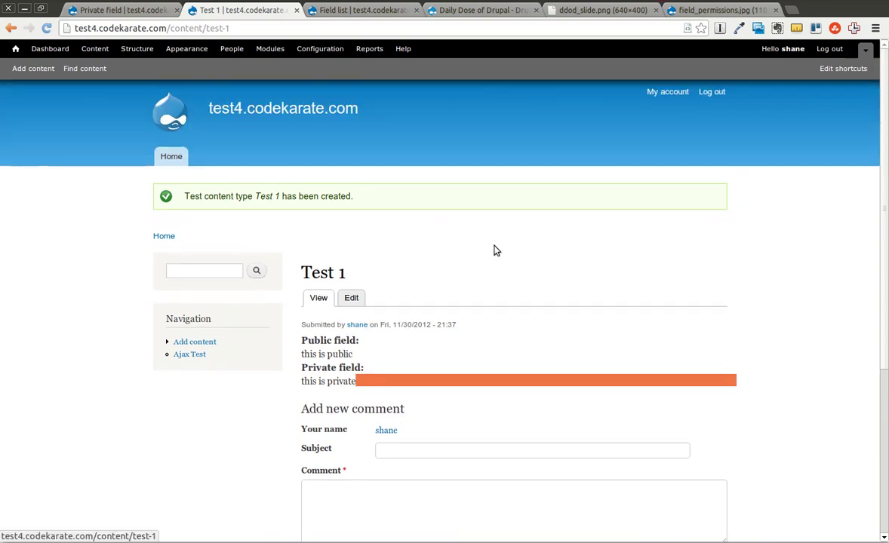
# Log out, open Test 1 from the front page, and confirm only 'this is public' shows.
pyautogui.click(711, 92)
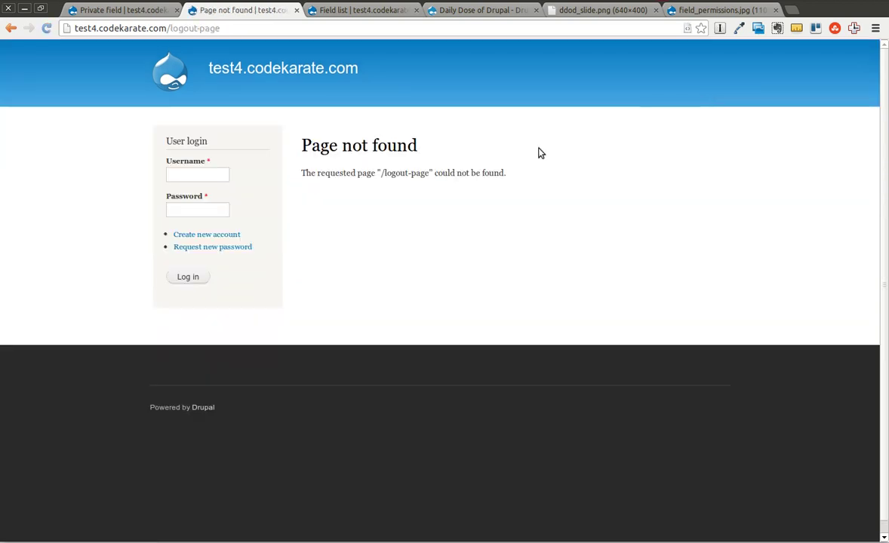
pyautogui.click(248, 76)
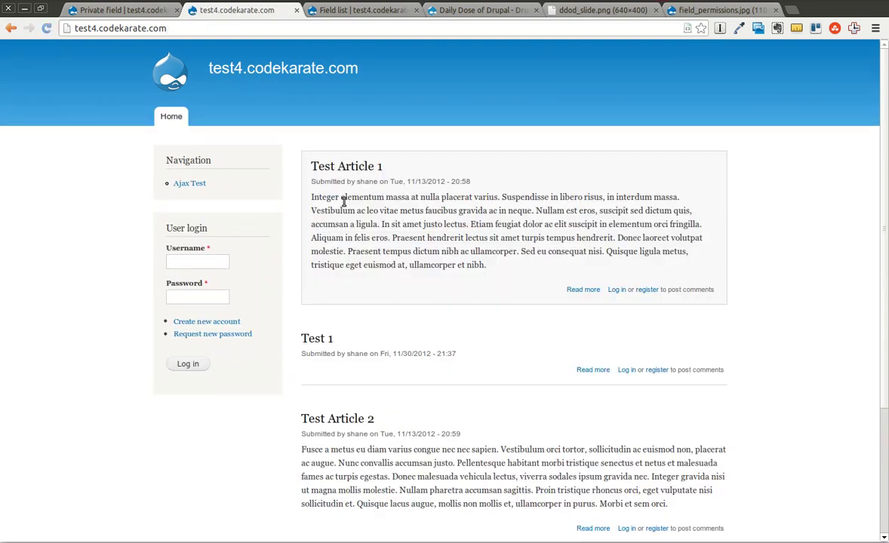
pyautogui.click(316, 340)
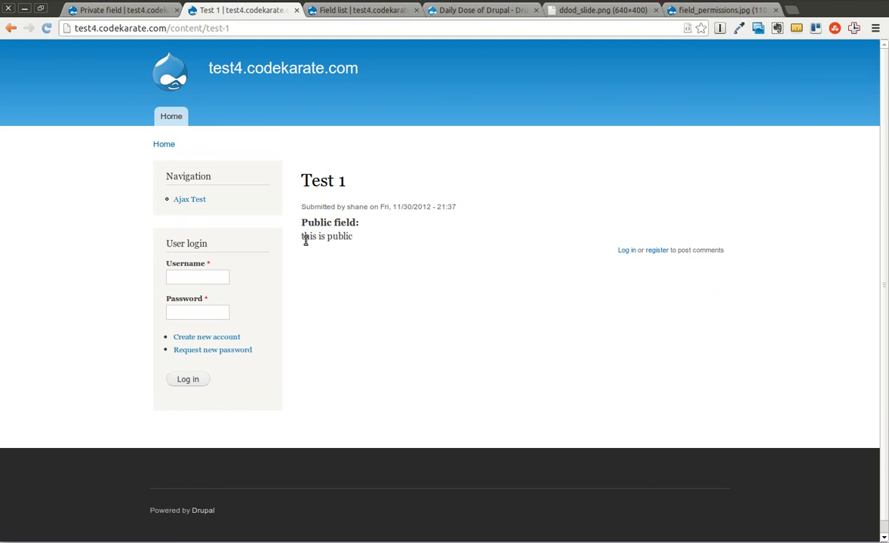
pyautogui.moveTo(308, 237); pyautogui.dragTo(353, 237)
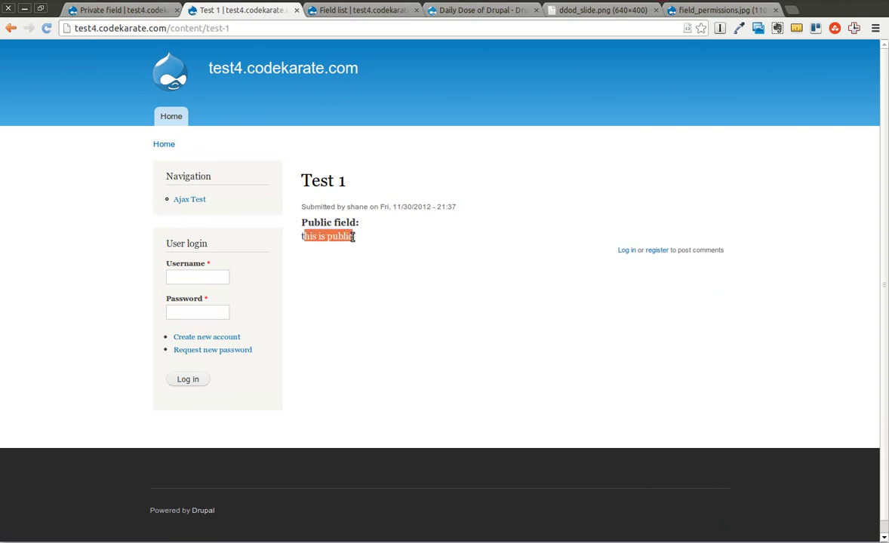
pyautogui.click(380, 272)
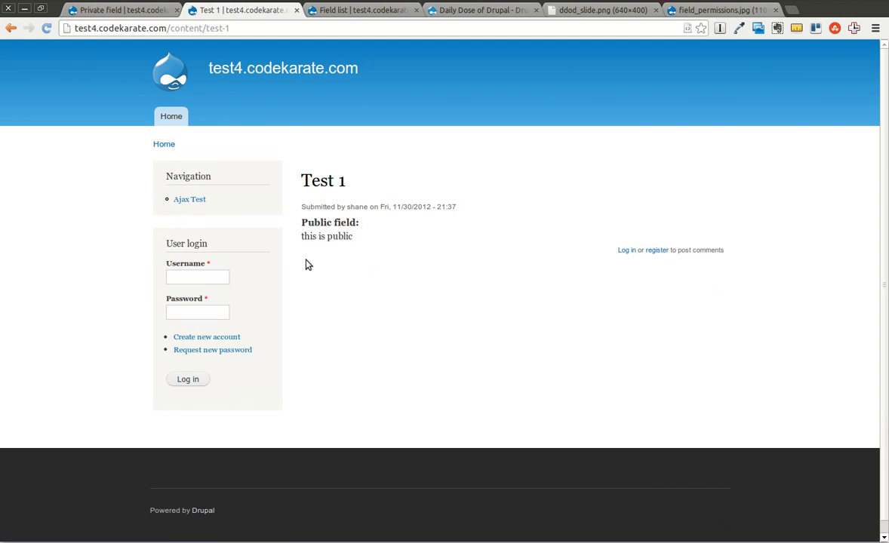
# Log in as the regular test user with the account password.
pyautogui.click(213, 281)
pyautogui.write('test')
pyautogui.press('Tab')
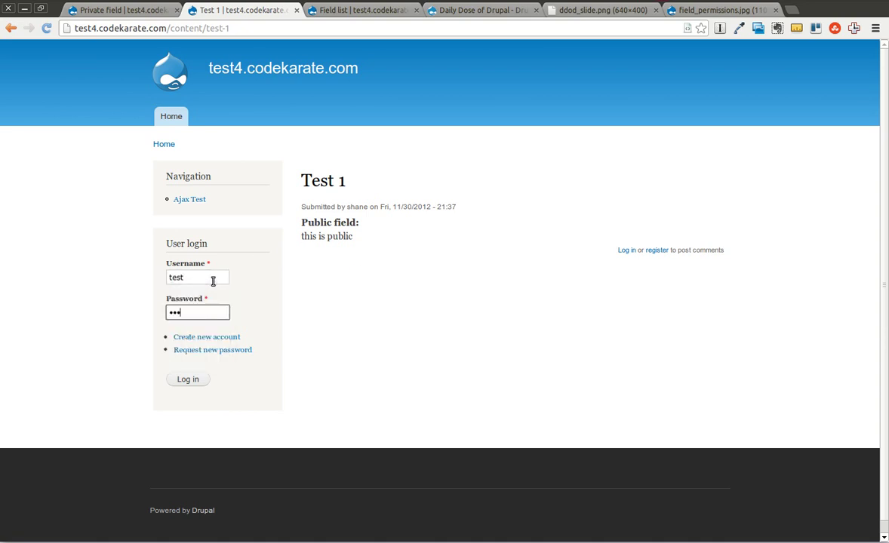
pyautogui.click(198, 378)
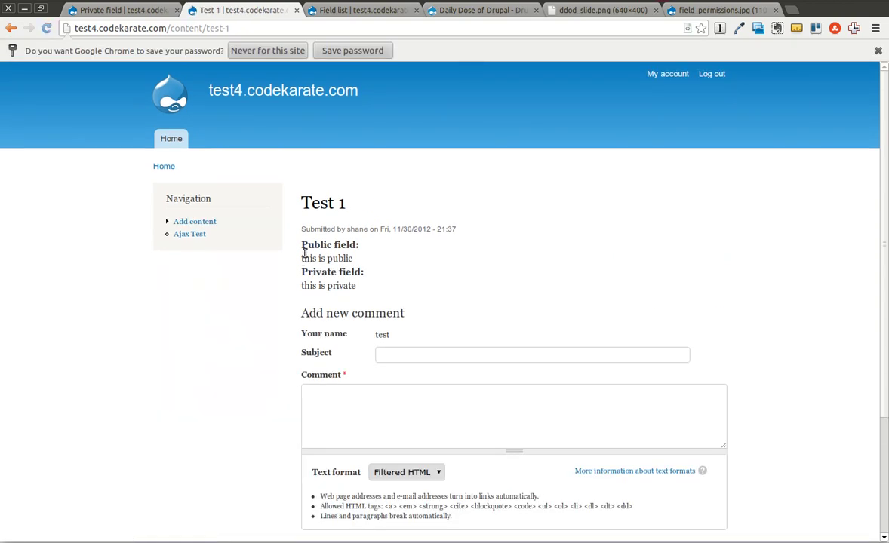
# Create post 'test 2' with Public field 'public 2', save it, and log out.
pyautogui.click(205, 222)
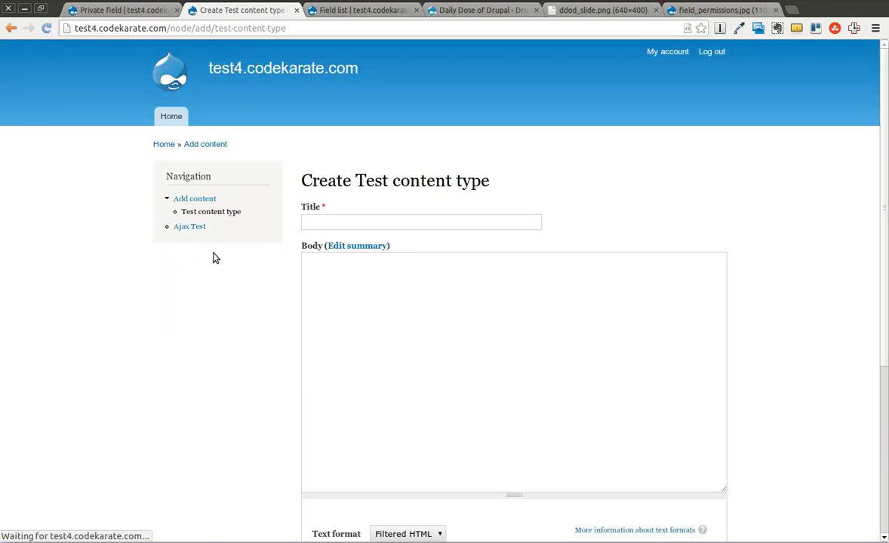
pyautogui.click(330, 223)
pyautogui.write('test 2')
pyautogui.click(518, 338)
pyautogui.scroll(-3, 512, 410)
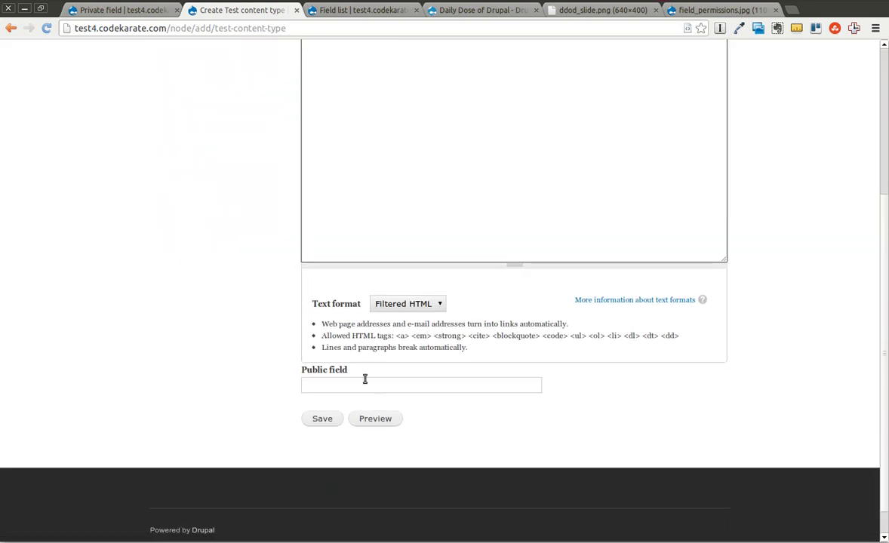
pyautogui.click(364, 384)
pyautogui.write('public')
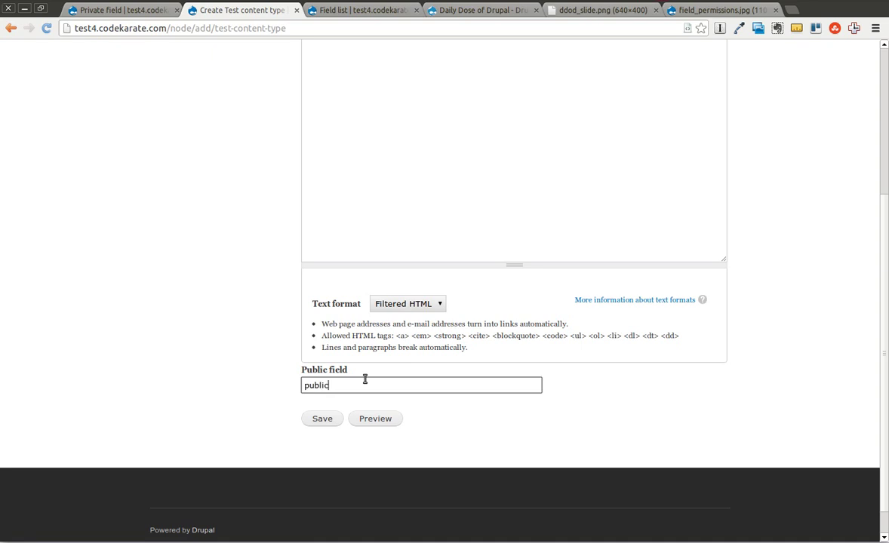
pyautogui.write(' 2')
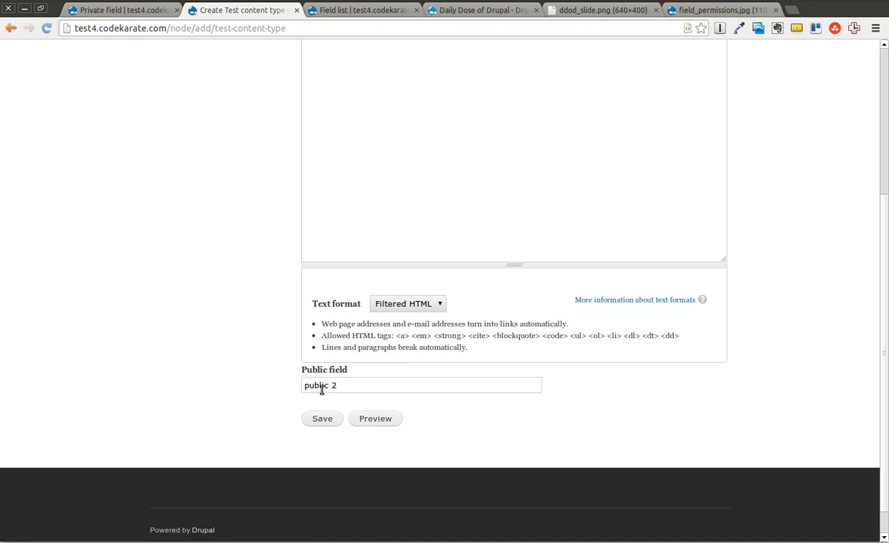
pyautogui.click(323, 422)
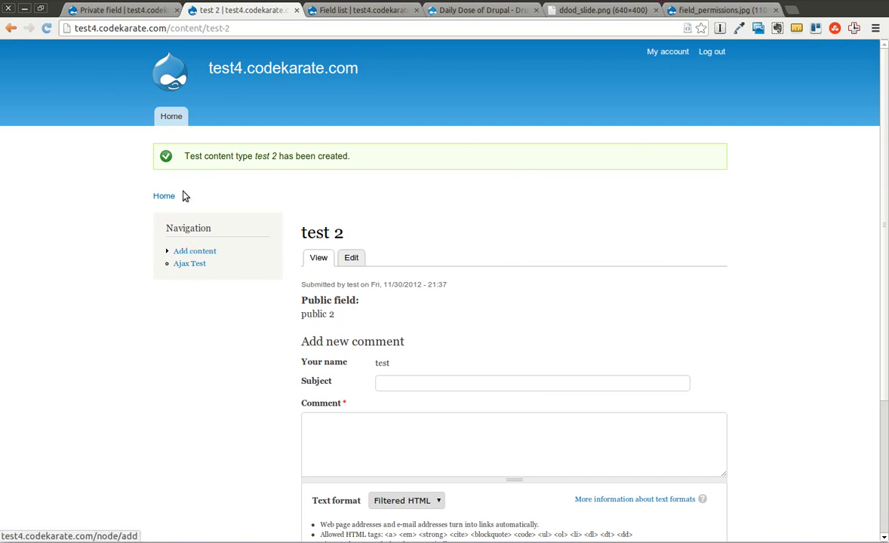
pyautogui.click(713, 52)
pyautogui.click(190, 178)
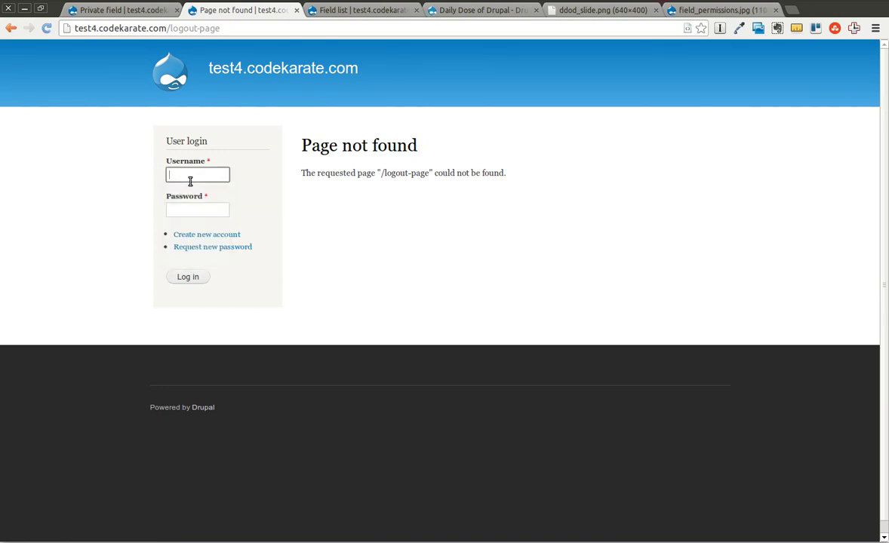
# Log back in with the administrator account's username and password.
pyautogui.write('shane')
pyautogui.press('Tab')
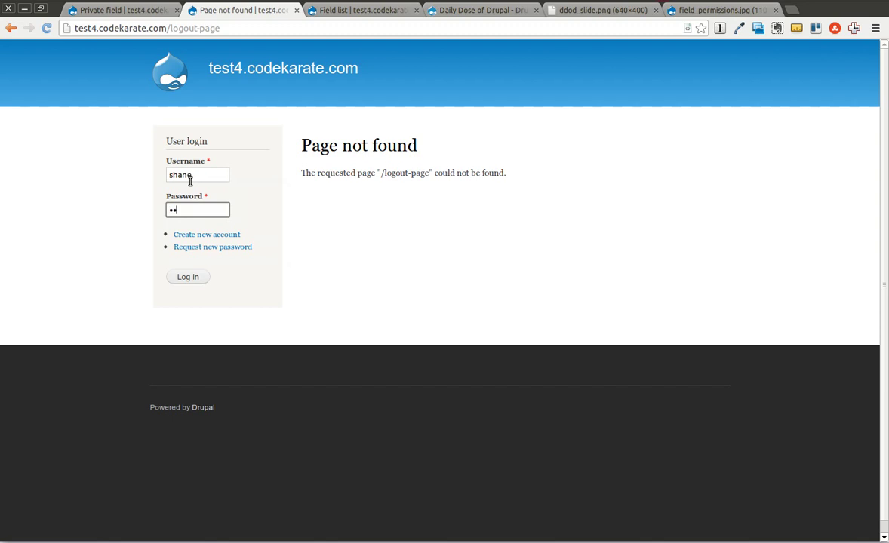
pyautogui.press('Return')
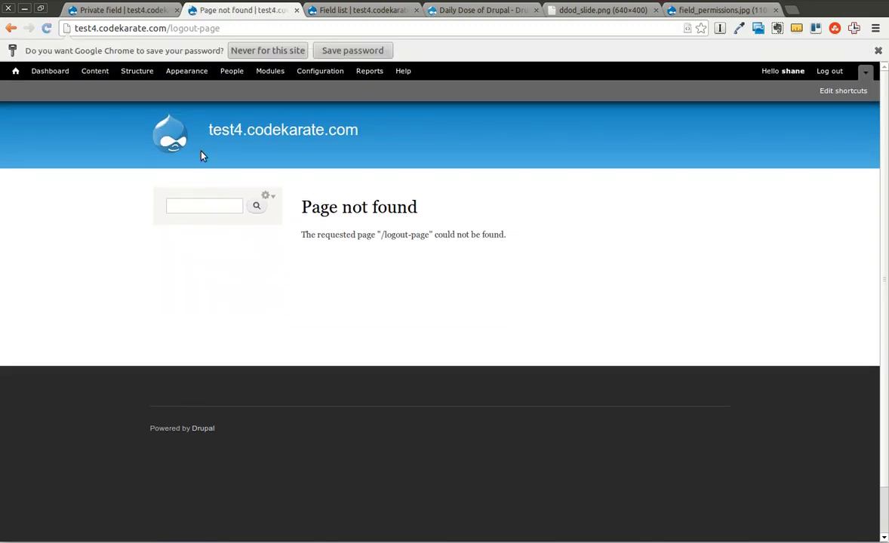
# Open test 2 for editing, enter 'private 2' in its Private field, and save.
pyautogui.click(217, 133)
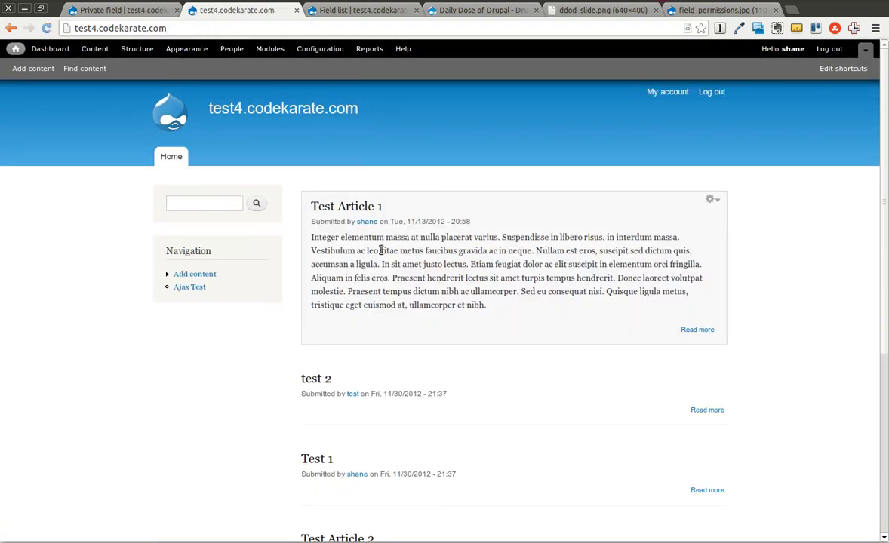
pyautogui.click(312, 381)
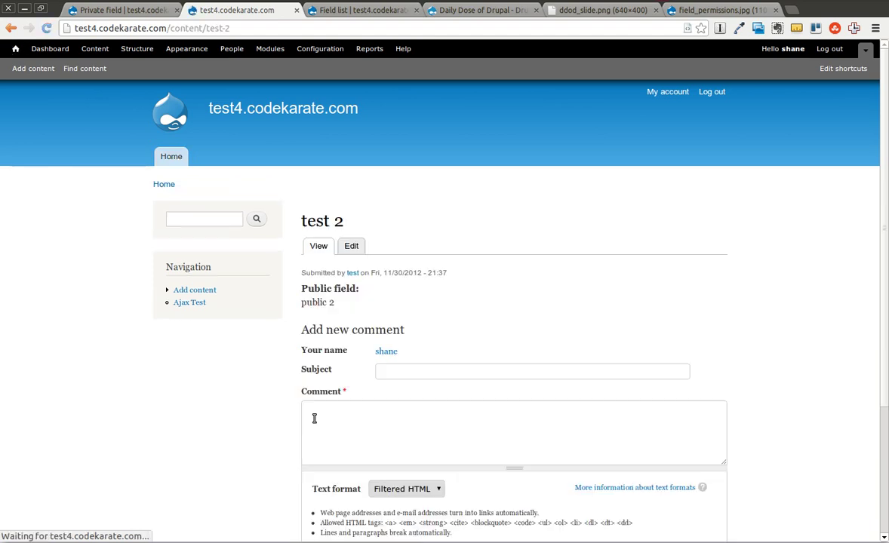
pyautogui.click(356, 249)
pyautogui.scroll(-2, 461, 320)
pyautogui.scroll(-3, 462, 322)
pyautogui.click(92, 297)
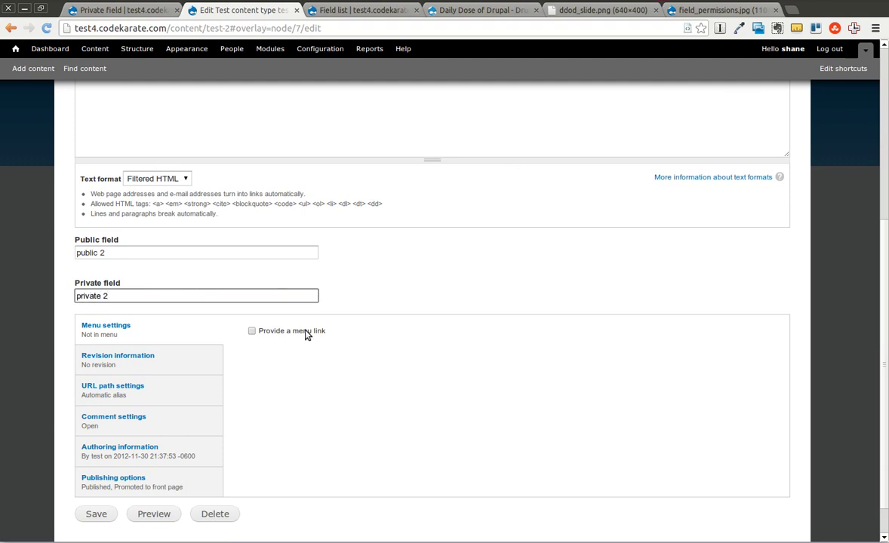
pyautogui.click(89, 515)
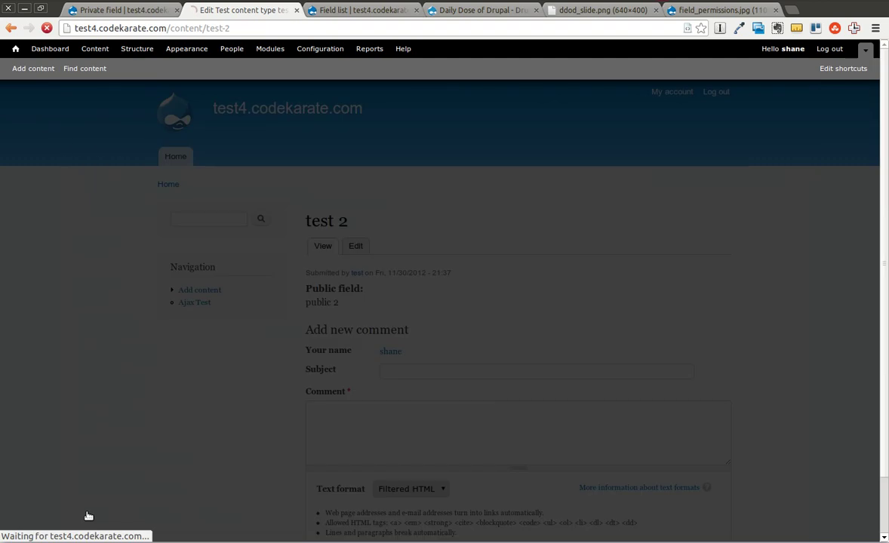